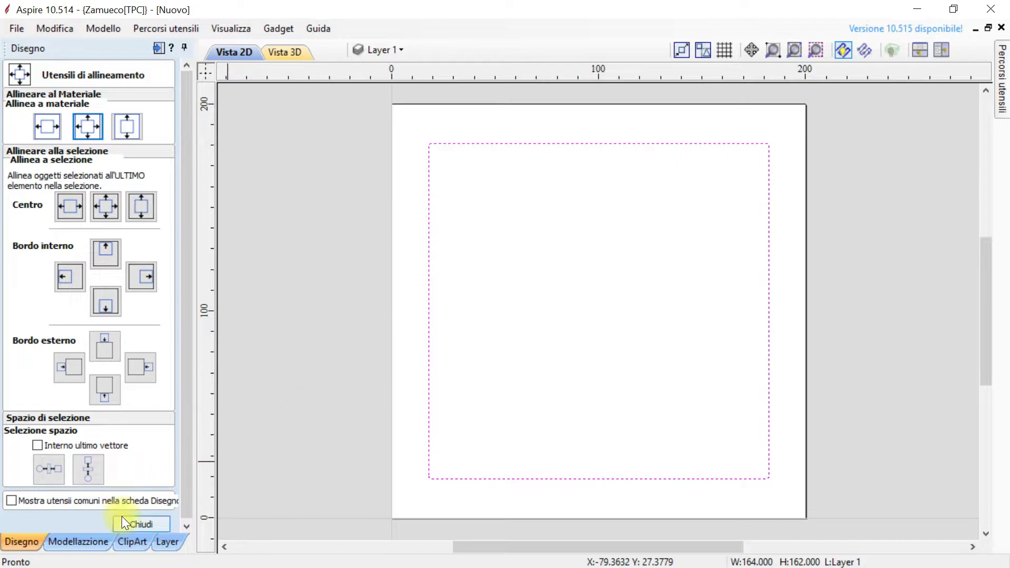
# Place vertical guides at X 0 and about X 10, and horizontal guides at Y 200 and about Y 210.
pyautogui.click(146, 523)
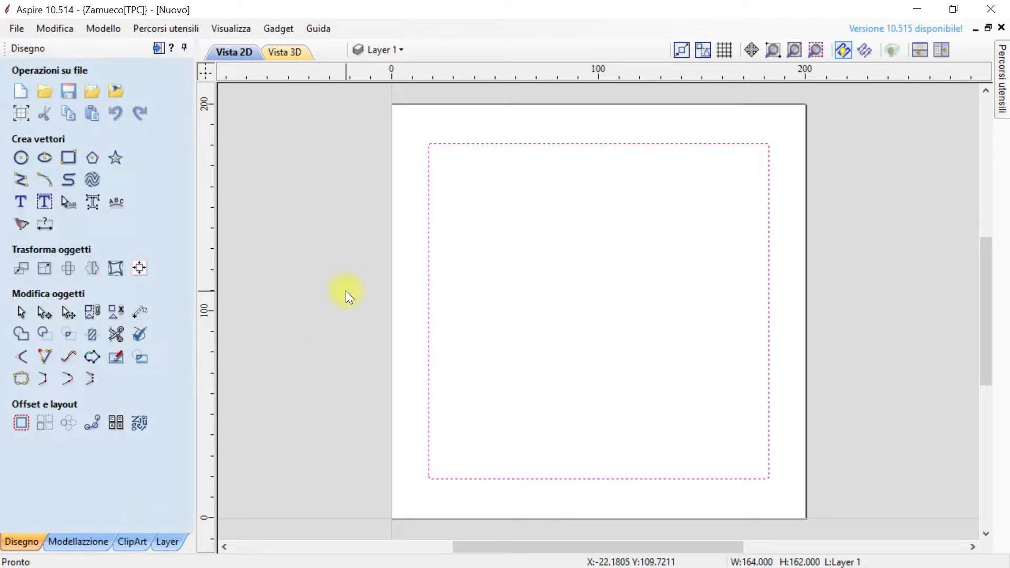
pyautogui.scroll(-3, 885, 327)
pyautogui.scroll(5, 869, 329)
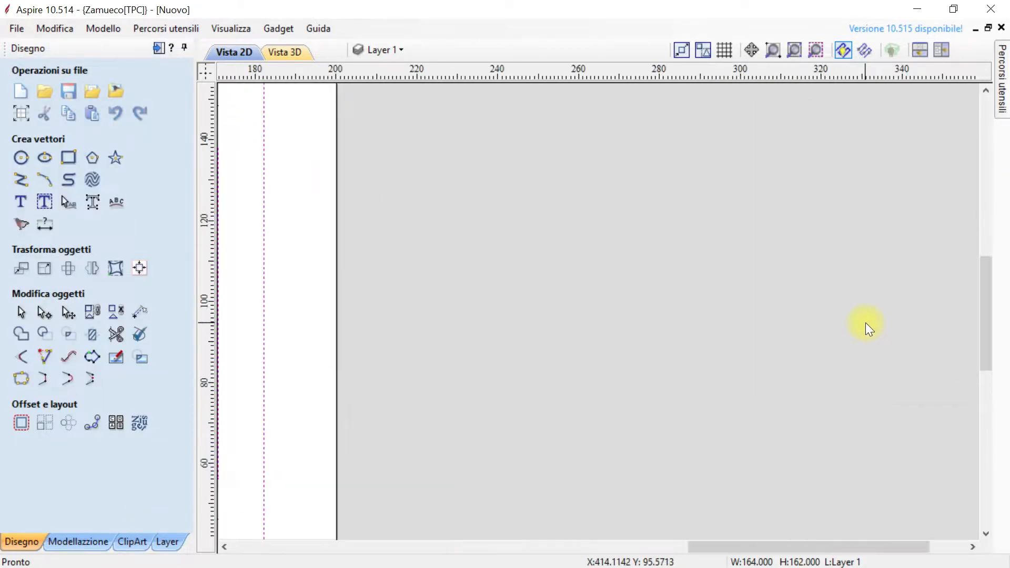
pyautogui.moveTo(381, 300); pyautogui.dragTo(759, 537, button='middle')
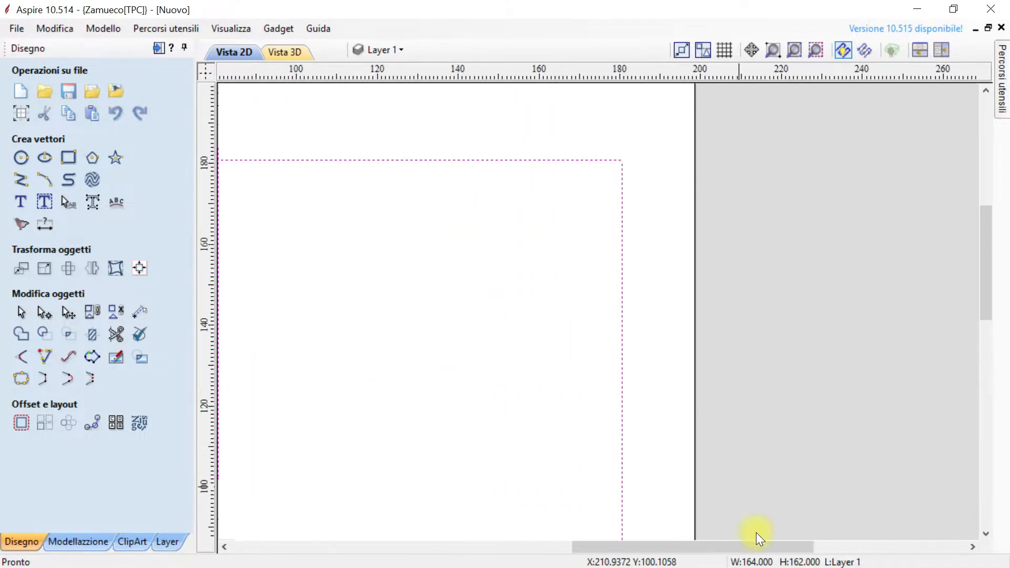
pyautogui.scroll(-2, 759, 537)
pyautogui.scroll(2, 602, 411)
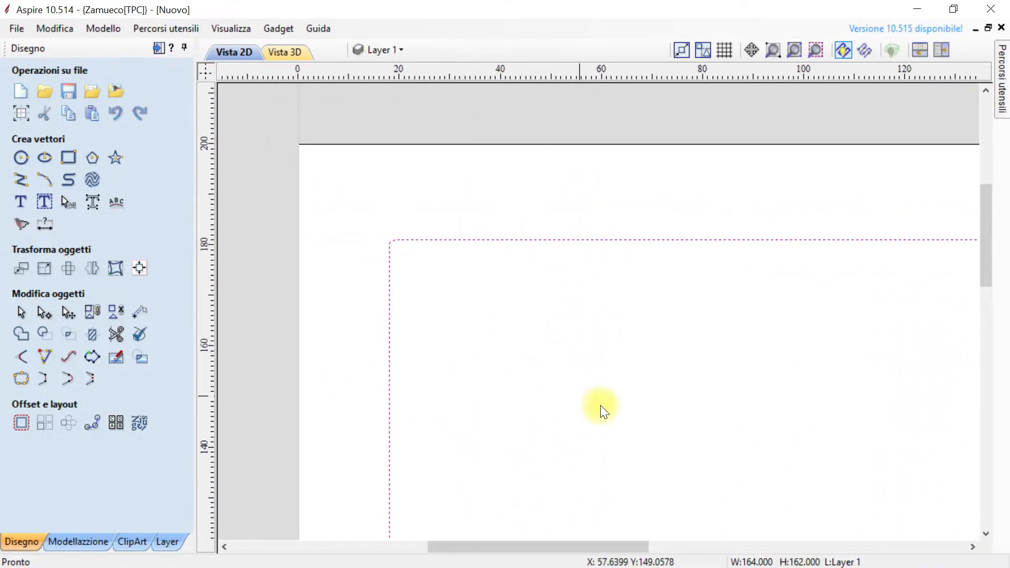
pyautogui.moveTo(601, 411); pyautogui.dragTo(608, 475, button='middle')
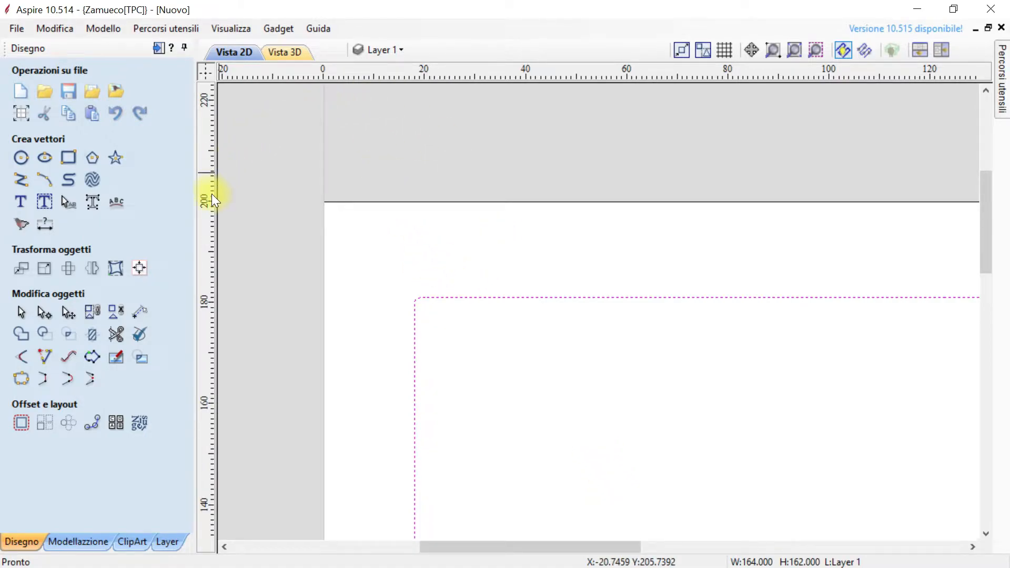
pyautogui.moveTo(452, 149); pyautogui.dragTo(497, 220, button='middle')
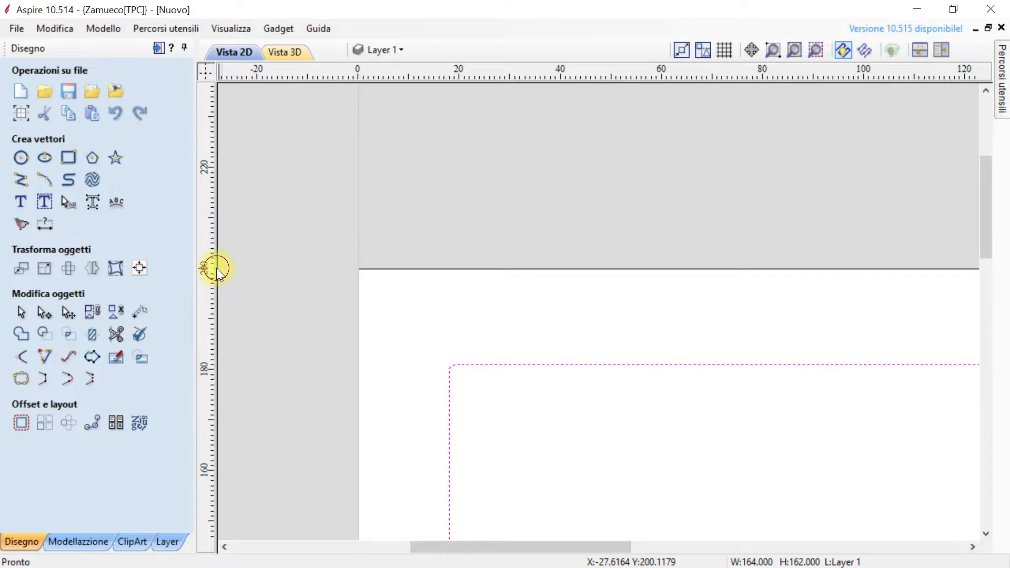
pyautogui.moveTo(215, 267); pyautogui.dragTo(357, 268)
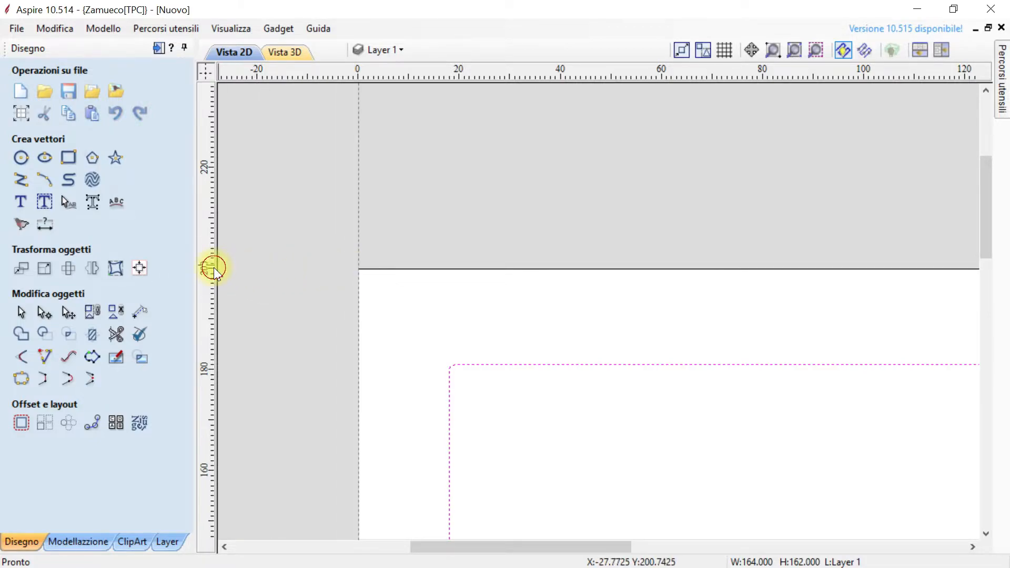
pyautogui.moveTo(213, 268); pyautogui.dragTo(409, 275)
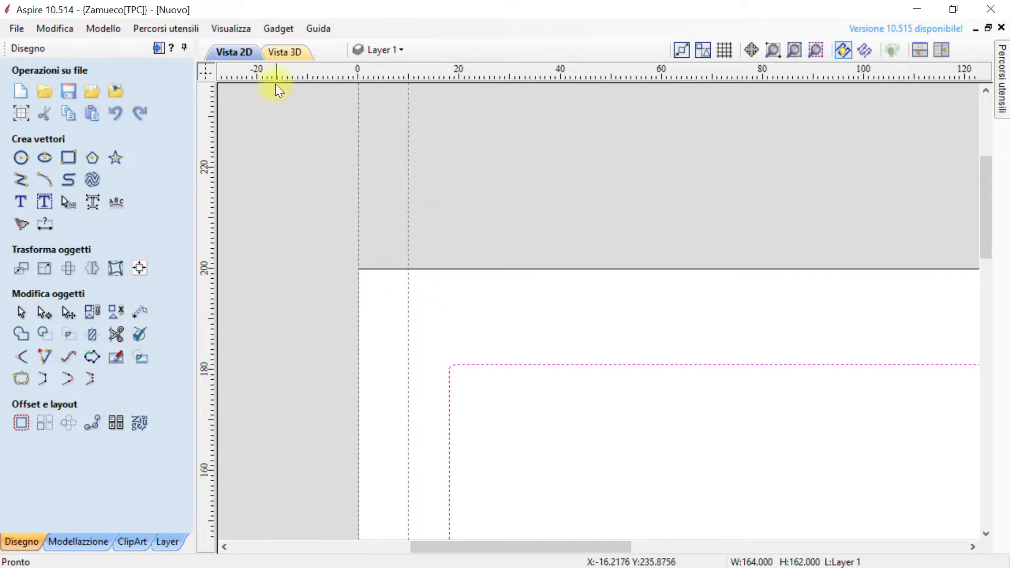
pyautogui.moveTo(257, 80); pyautogui.dragTo(256, 266)
pyautogui.moveTo(280, 74); pyautogui.dragTo(283, 216)
# Draw an open stepped polyline profile about 9.9 mm wide and 2.1 mm high between the two vertical guides, just above the material.
pyautogui.scroll(3, 408, 209)
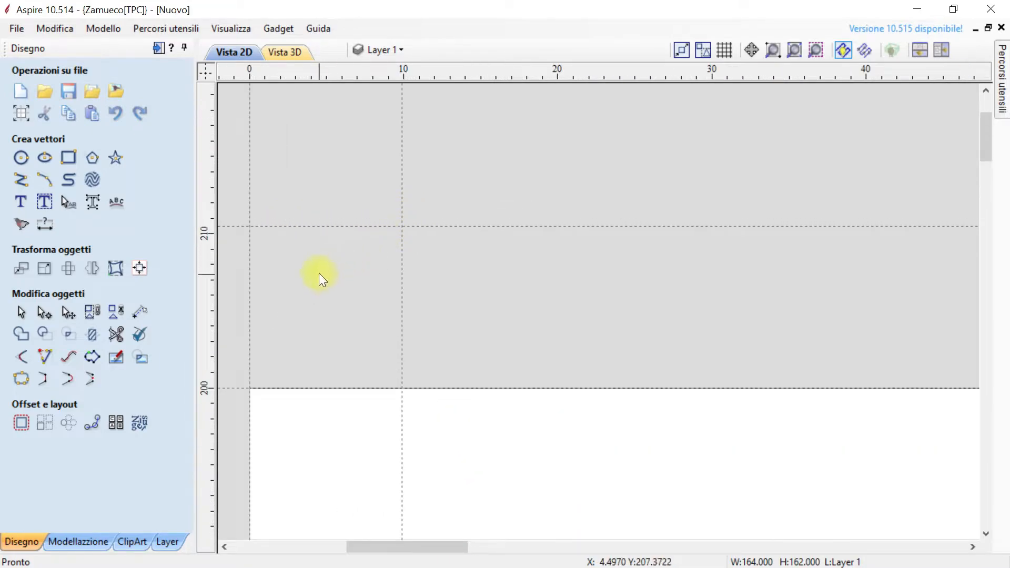
pyautogui.moveTo(319, 273); pyautogui.dragTo(443, 261, button='middle')
pyautogui.scroll(2, 437, 261)
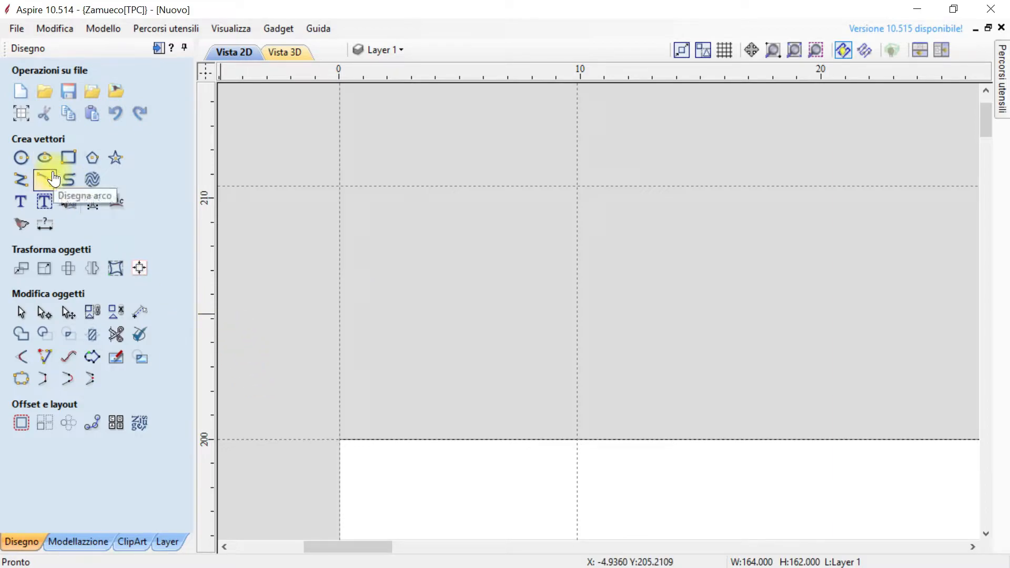
pyautogui.click(21, 181)
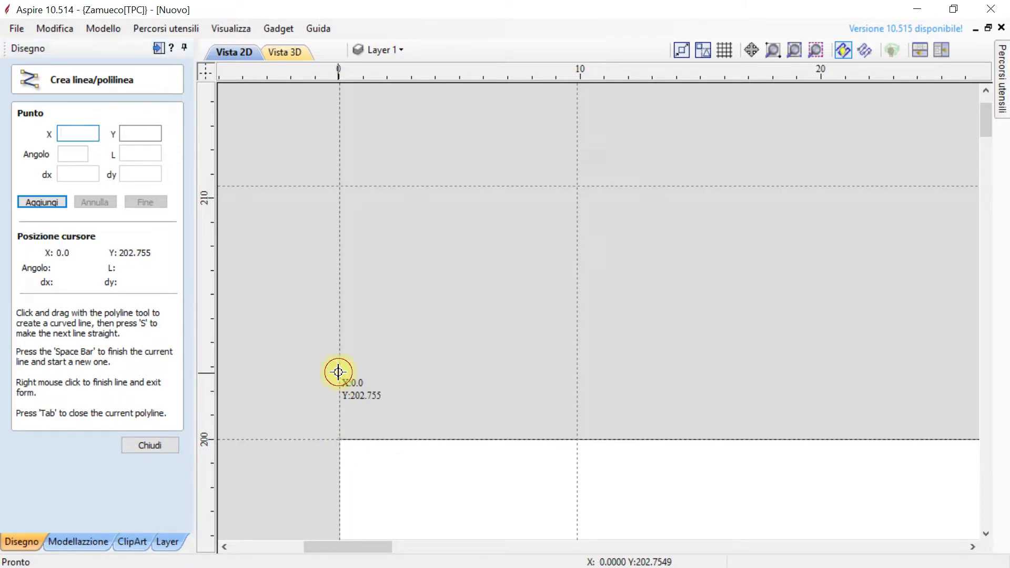
pyautogui.click(379, 342)
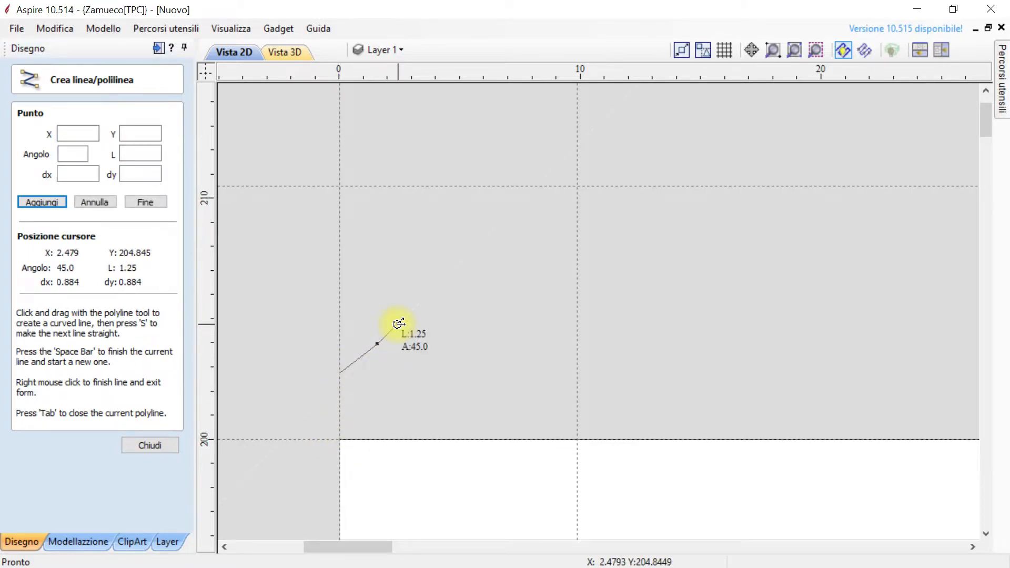
pyautogui.click(399, 323)
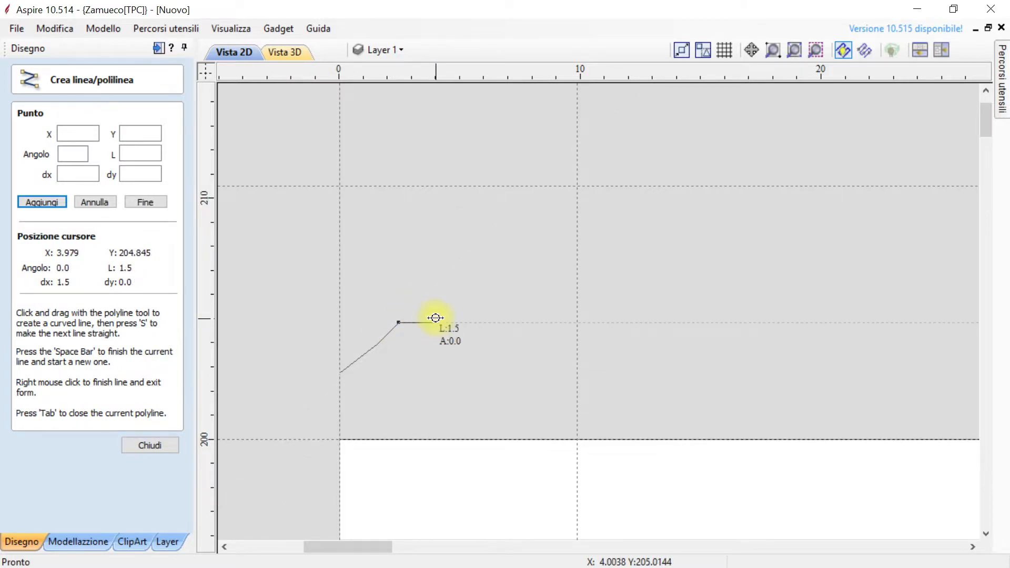
pyautogui.click(435, 322)
pyautogui.click(459, 357)
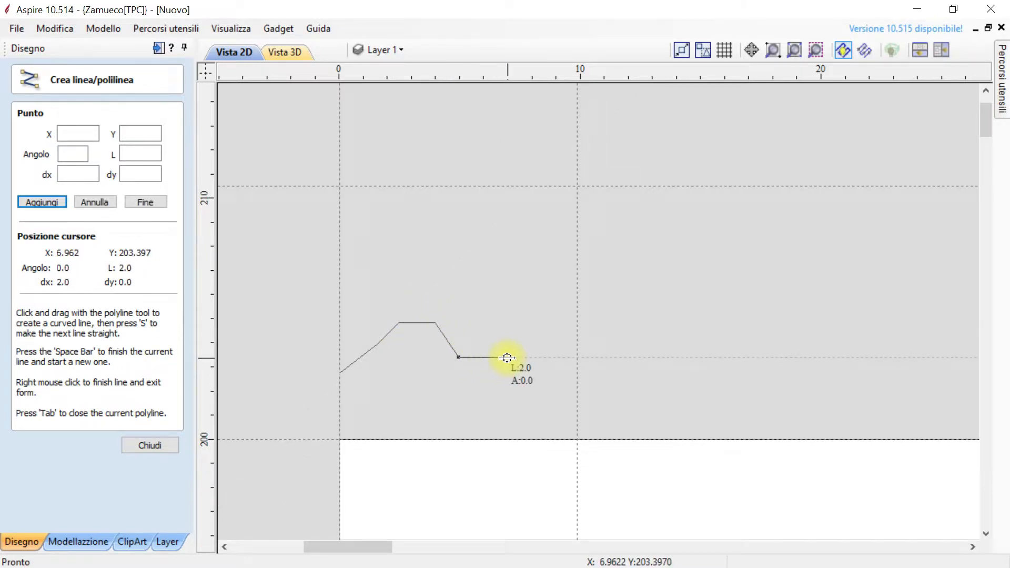
pyautogui.click(506, 357)
pyautogui.click(527, 326)
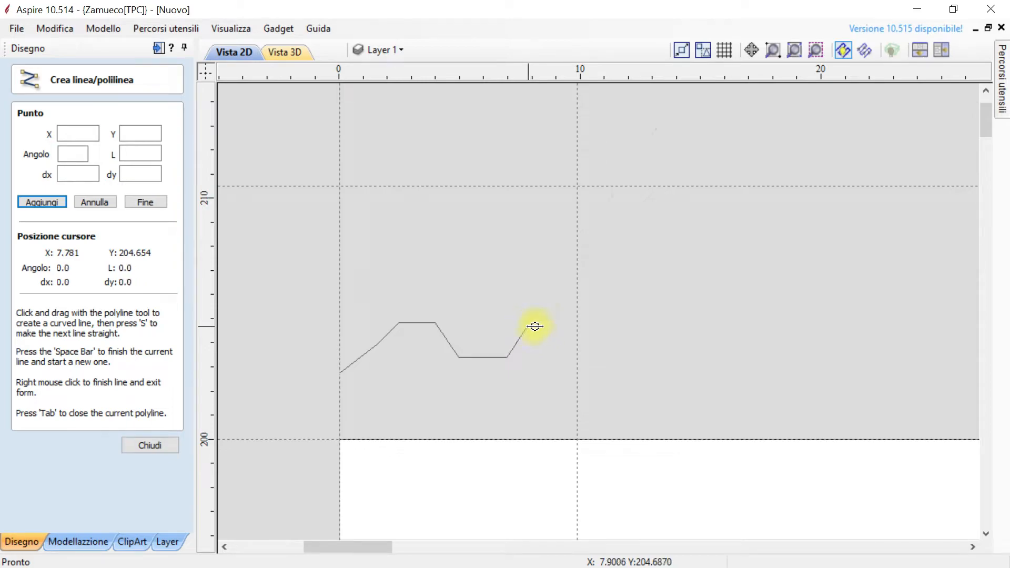
pyautogui.click(569, 327)
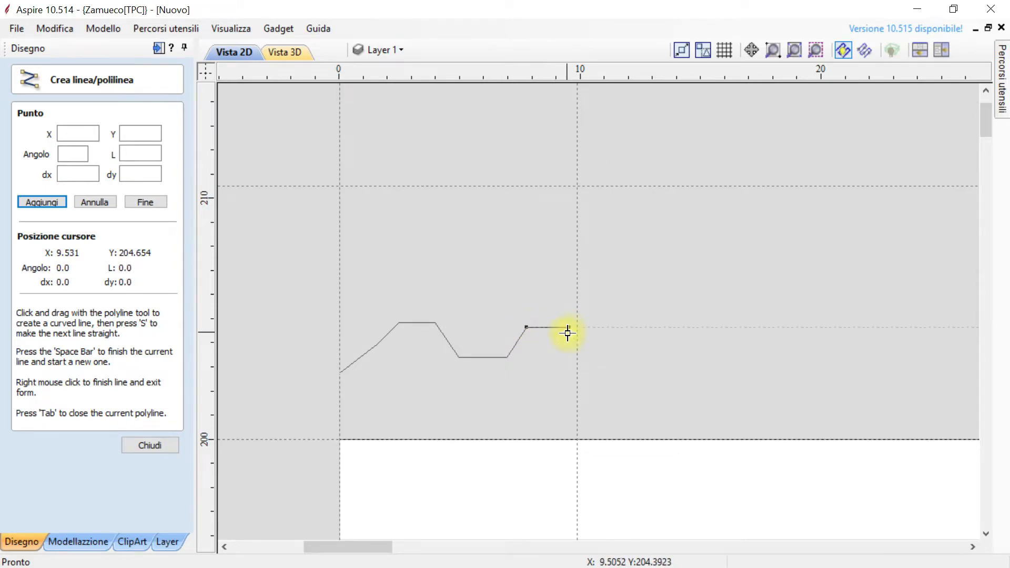
pyautogui.click(576, 361)
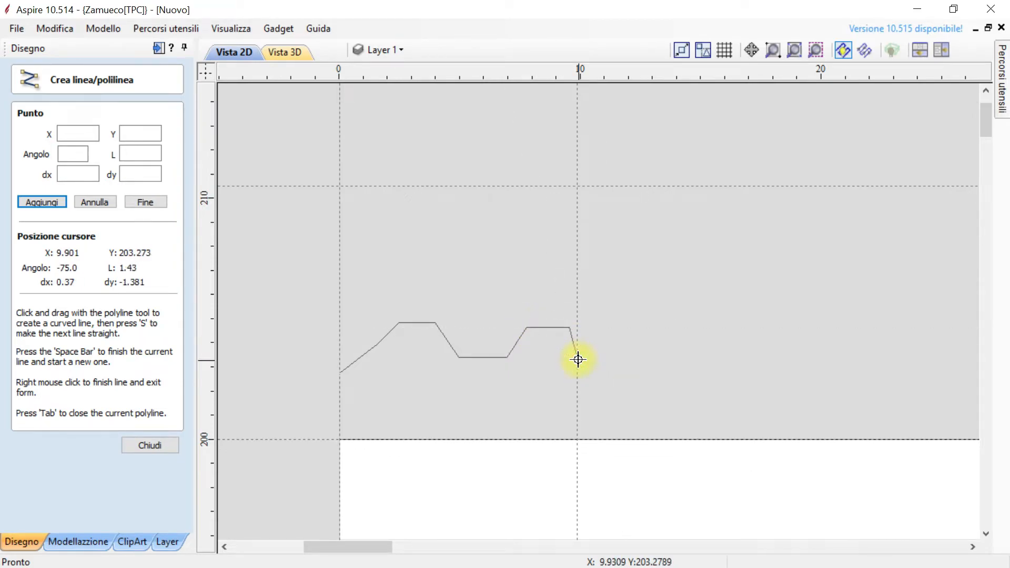
pyautogui.click(156, 449)
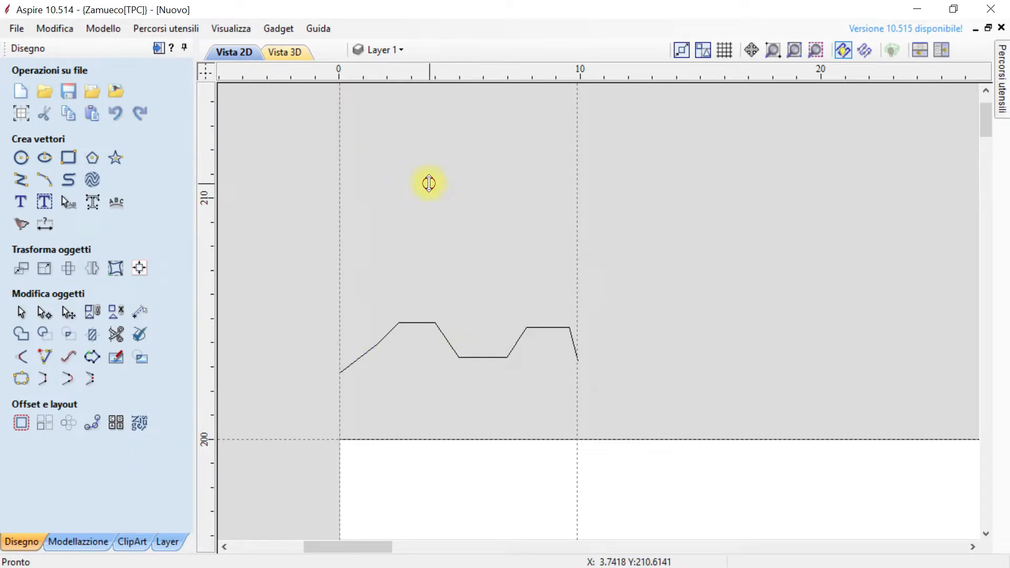
# Remove all the horizontal and vertical guides from the 2D view.
pyautogui.moveTo(428, 182); pyautogui.dragTo(435, 74)
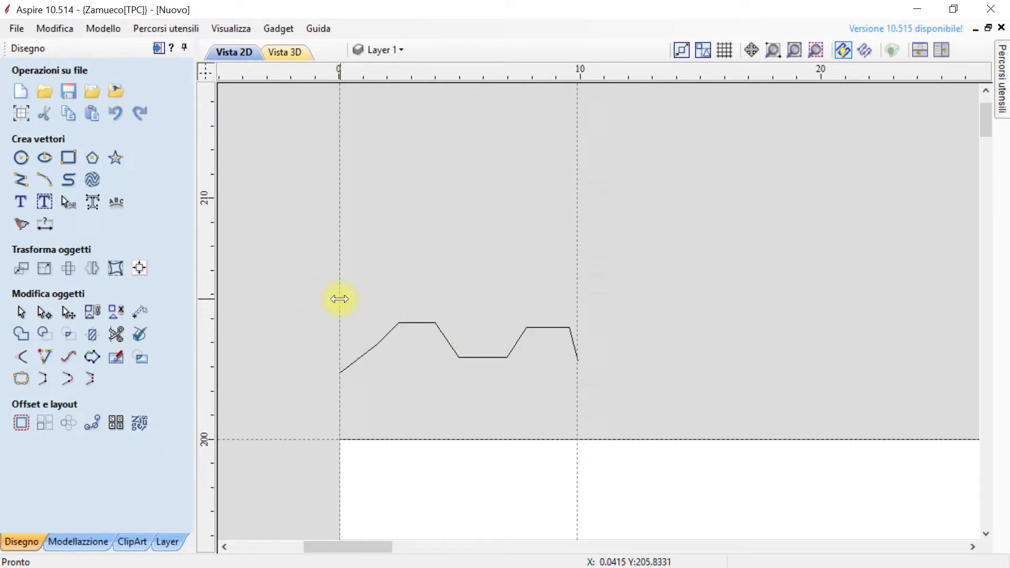
pyautogui.moveTo(339, 299); pyautogui.dragTo(184, 299)
pyautogui.moveTo(574, 240); pyautogui.dragTo(208, 293)
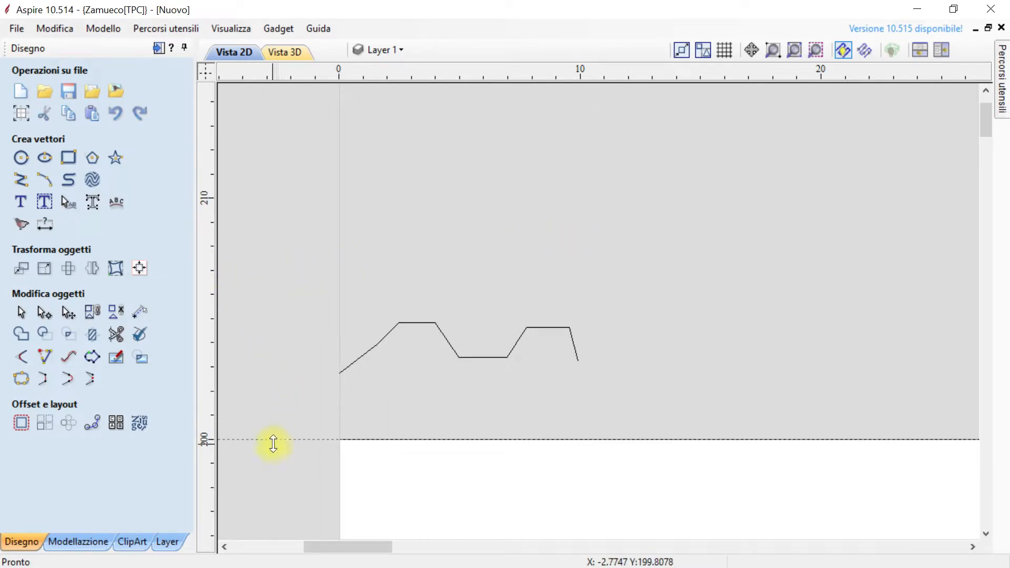
pyautogui.moveTo(273, 444); pyautogui.dragTo(354, 75)
# Start the extrude and weave modelling tool and use the rounded rectangle as its drive rail.
pyautogui.scroll(-3, 589, 248)
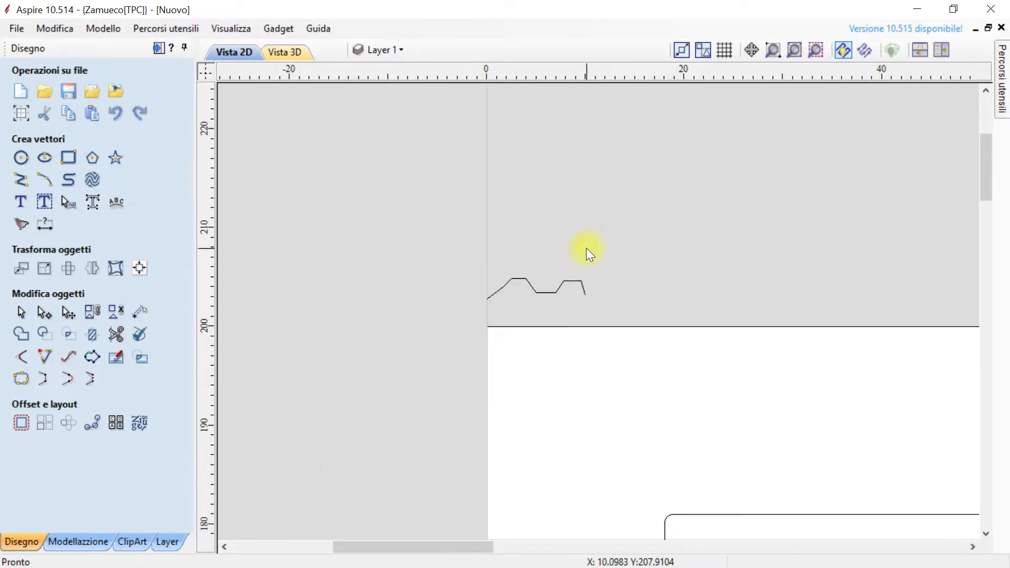
pyautogui.scroll(-2, 586, 248)
pyautogui.moveTo(586, 330); pyautogui.dragTo(407, 276, button='middle')
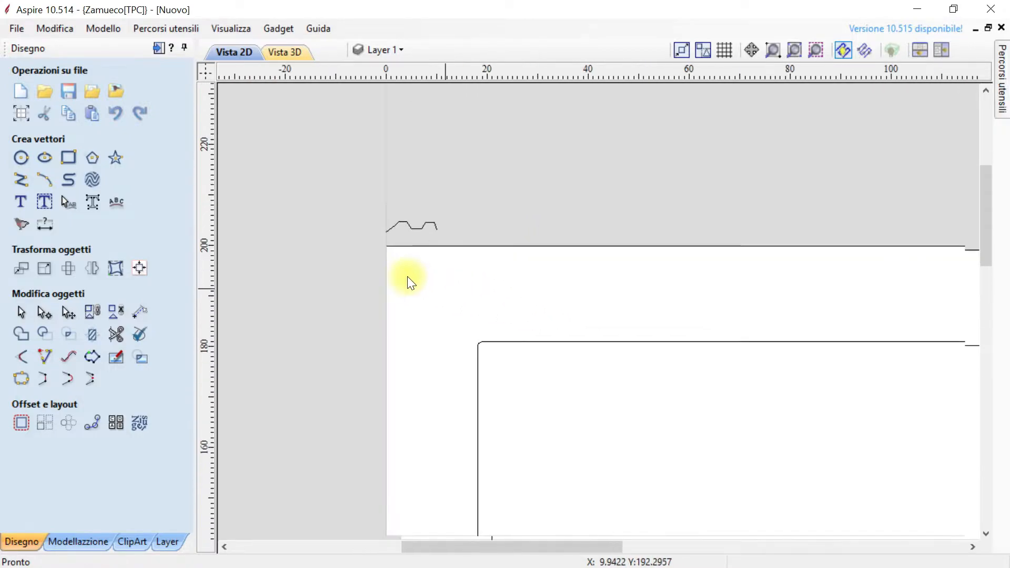
pyautogui.scroll(-3, 346, 223)
pyautogui.moveTo(547, 440); pyautogui.dragTo(559, 368, button='middle')
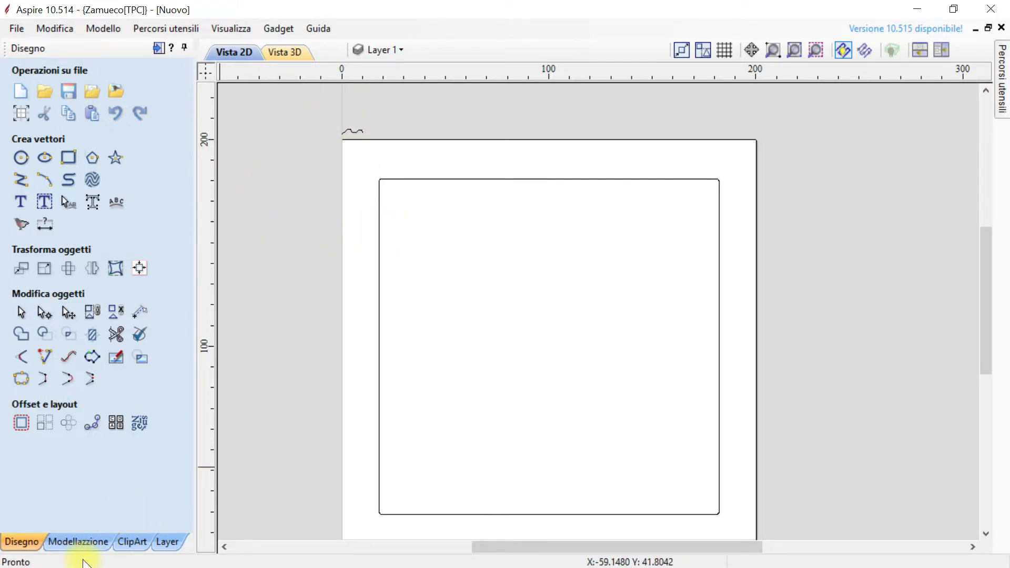
pyautogui.click(79, 542)
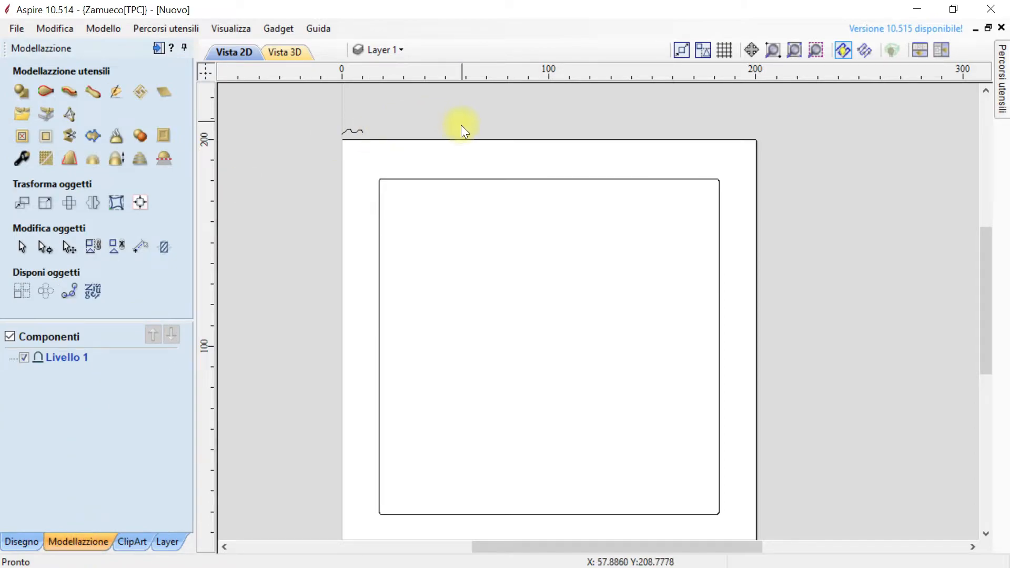
pyautogui.click(68, 92)
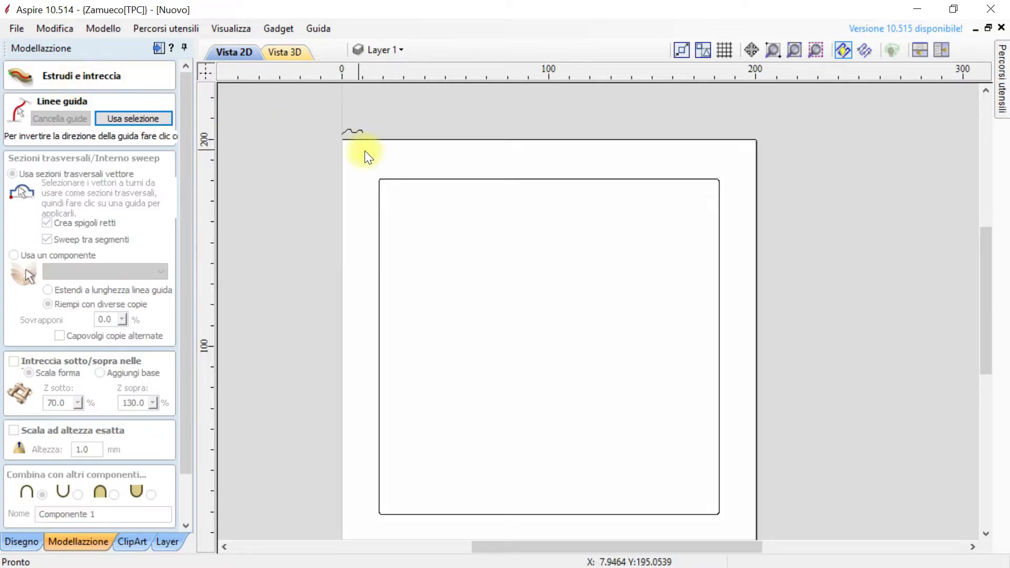
pyautogui.click(448, 180)
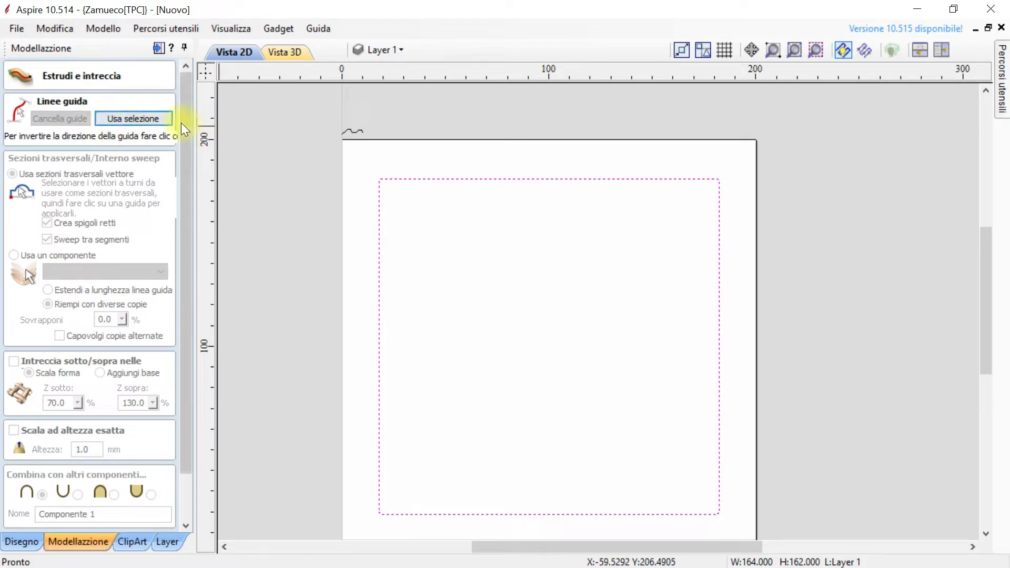
pyautogui.click(135, 120)
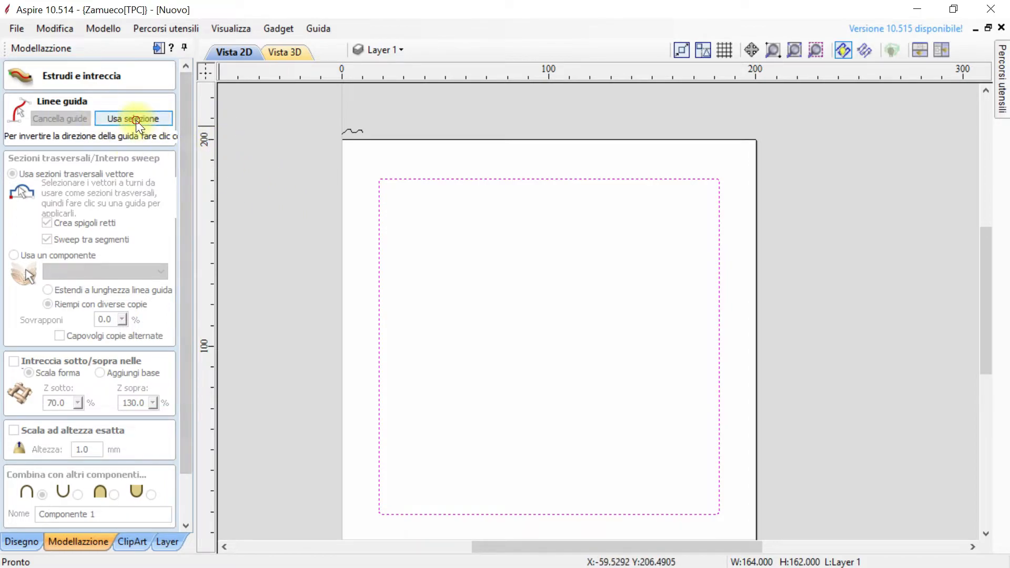
# Extrude the small polyline profile as the cross section along the rectangle to create the frame component, and close the tool.
pyautogui.click(350, 132)
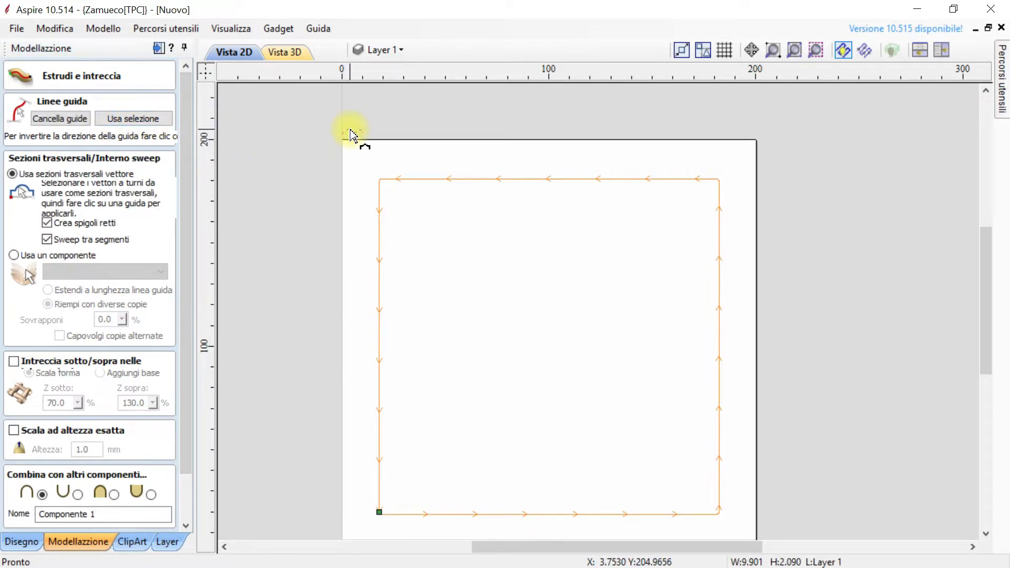
pyautogui.moveTo(188, 431); pyautogui.dragTo(189, 492)
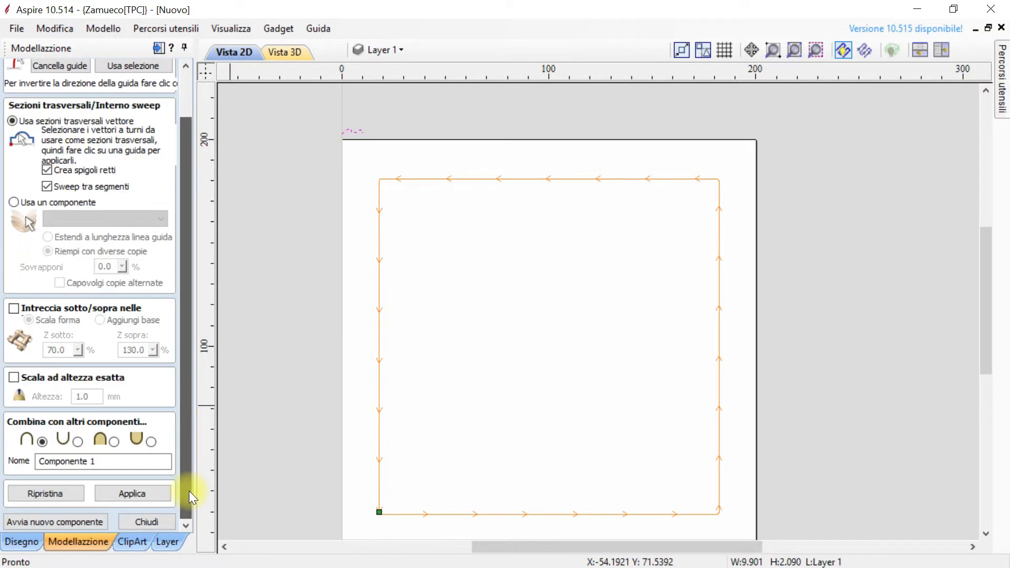
pyautogui.click(131, 500)
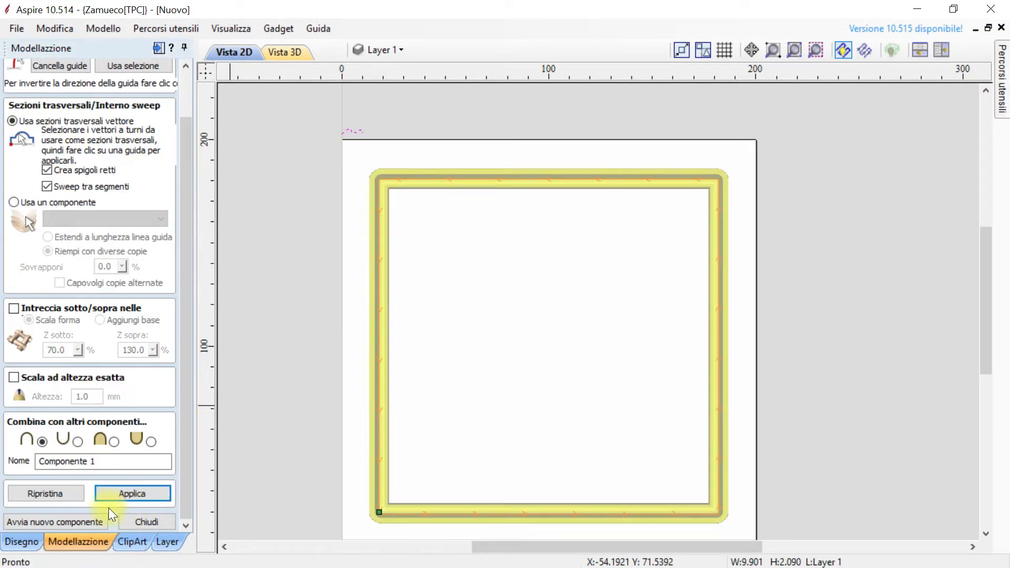
pyautogui.click(141, 520)
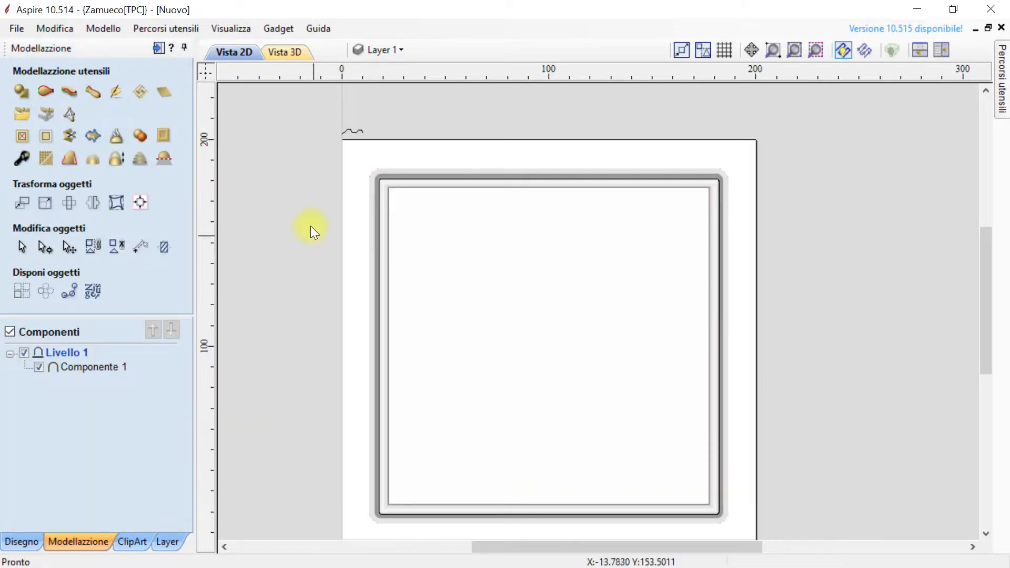
# Inspect the extruded frame moulding in the 3D view and return to the 2D view.
pyautogui.click(284, 52)
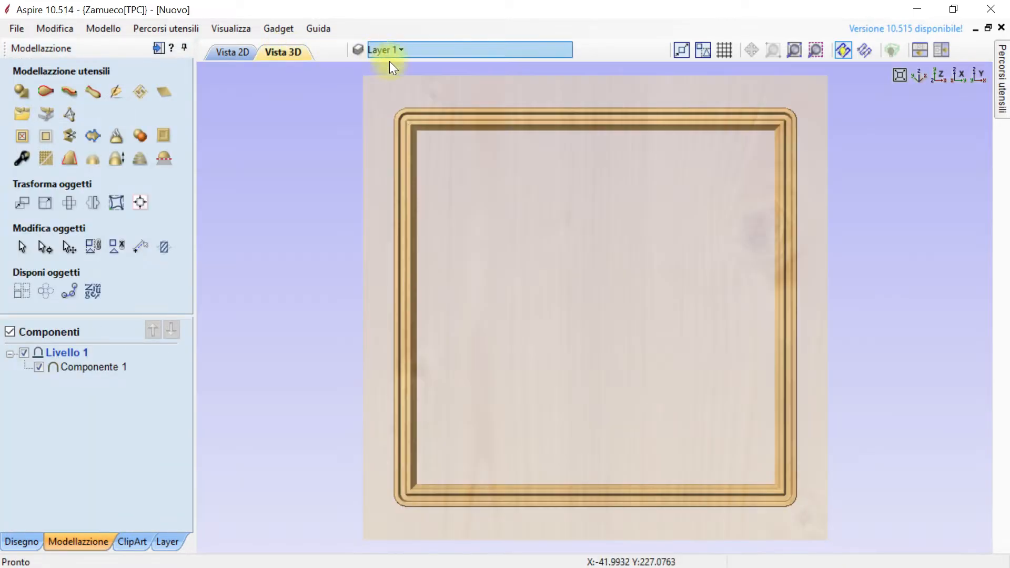
pyautogui.scroll(5, 634, 388)
pyautogui.scroll(-3, 633, 383)
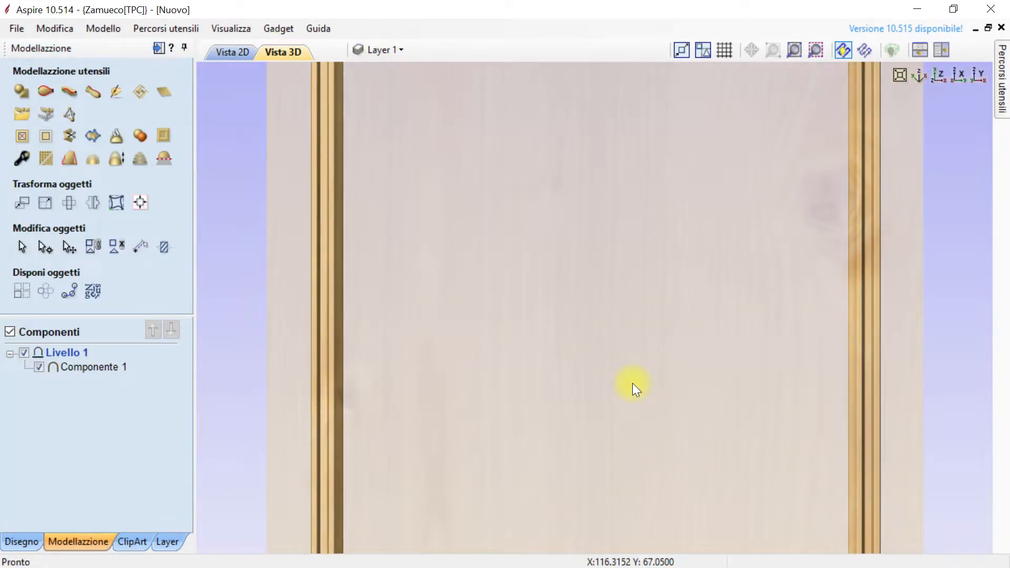
pyautogui.scroll(-3, 557, 378)
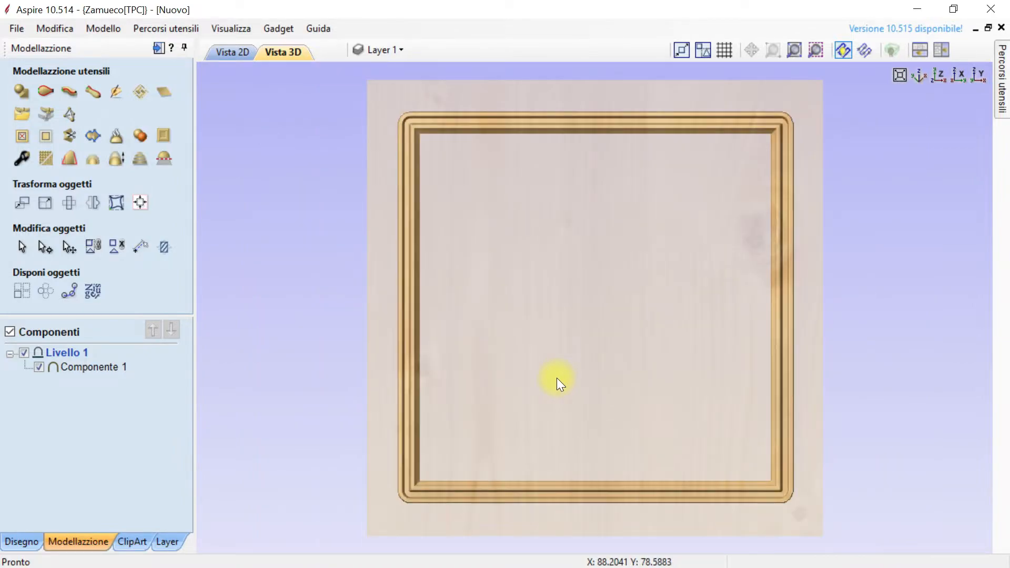
pyautogui.click(240, 56)
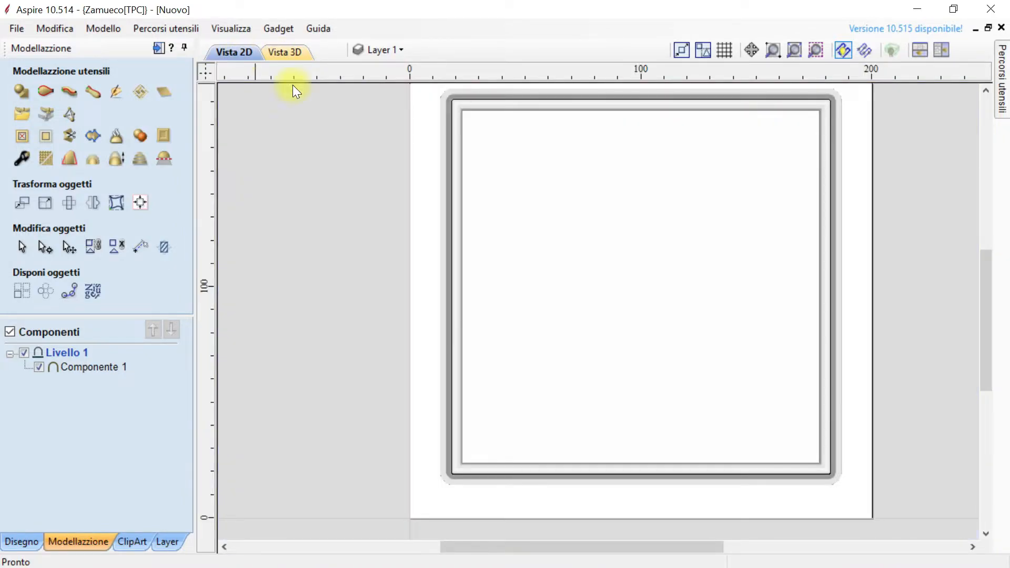
# Delete the rounded rectangle and the small profile polyline from the 2D view, keeping only the frame component.
pyautogui.scroll(-1, 699, 311)
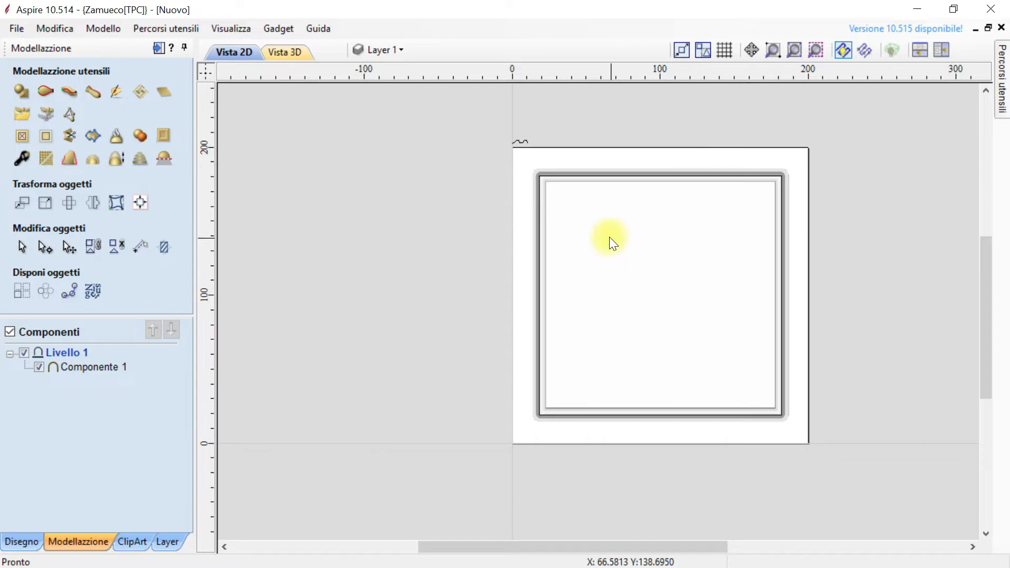
pyautogui.click(609, 178)
pyautogui.rightClick(608, 178)
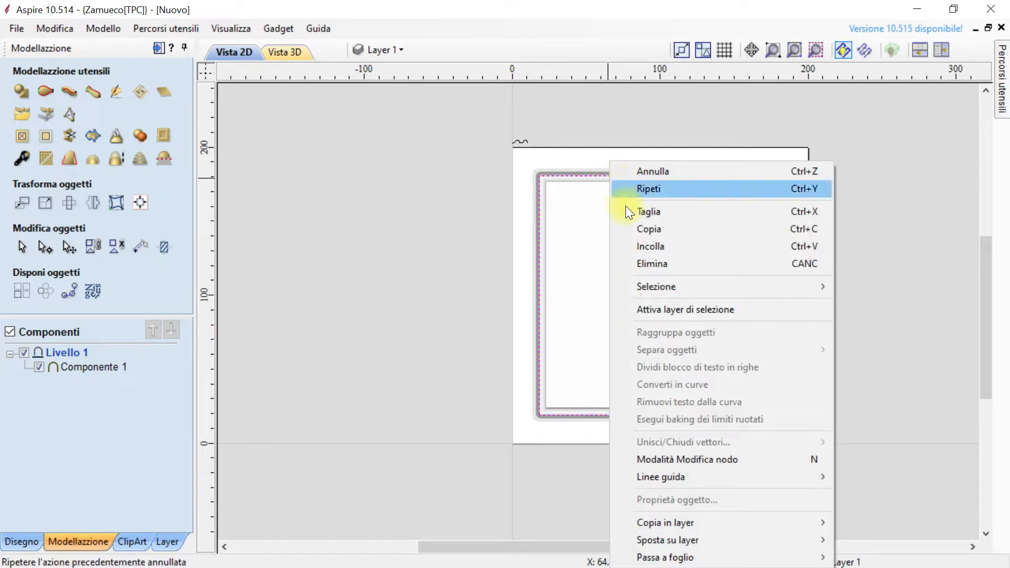
pyautogui.click(644, 261)
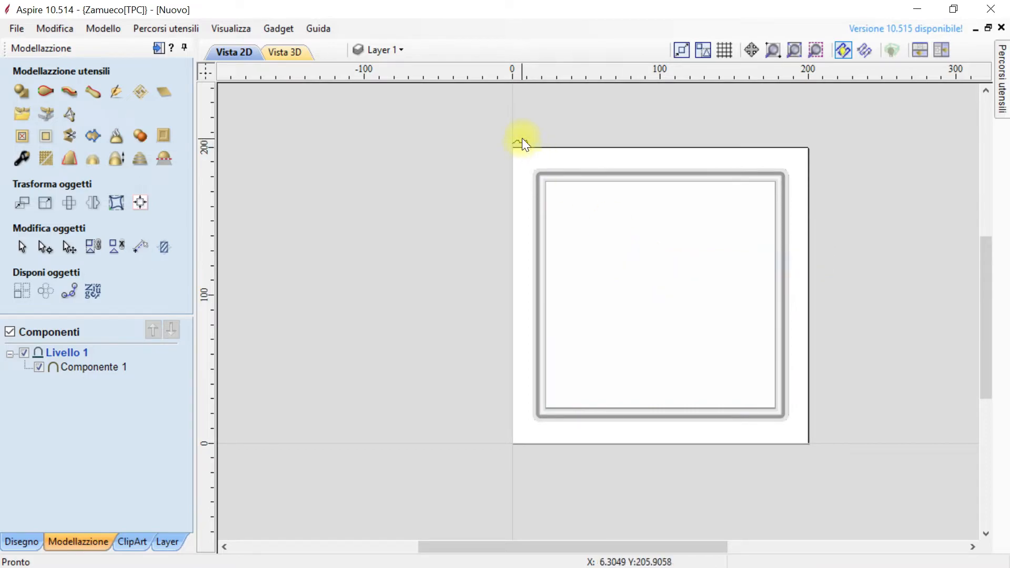
pyautogui.click(522, 141)
pyautogui.rightClick(522, 142)
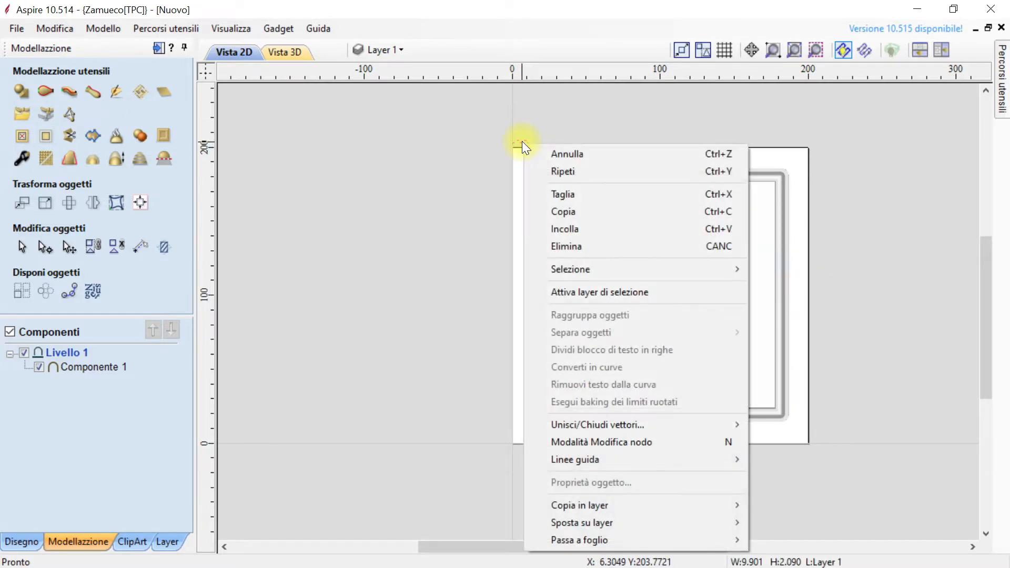
pyautogui.click(557, 246)
# Create boundary vectors around the extruded frame component.
pyautogui.scroll(1, 598, 289)
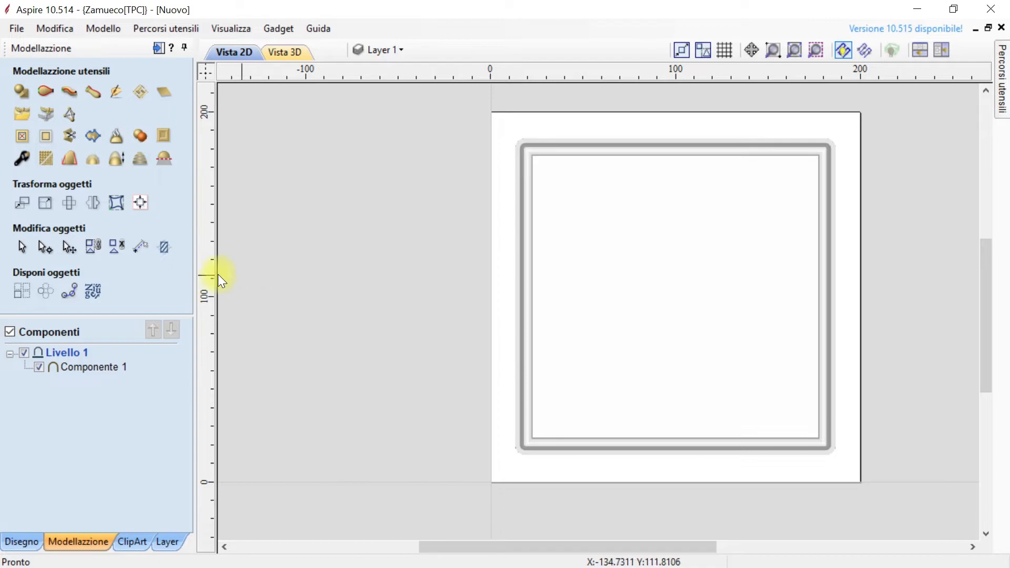
pyautogui.click(524, 209)
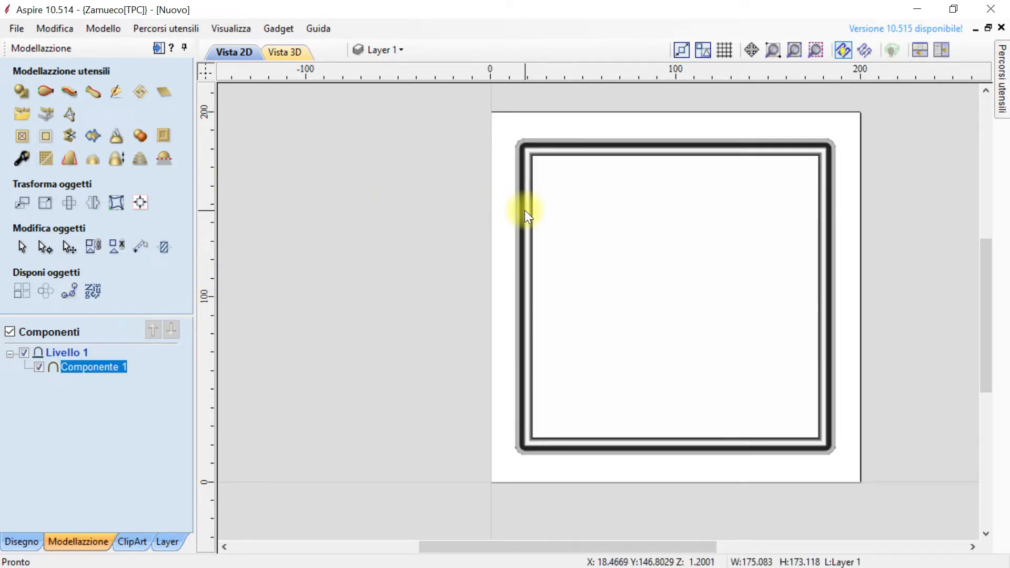
pyautogui.click(94, 138)
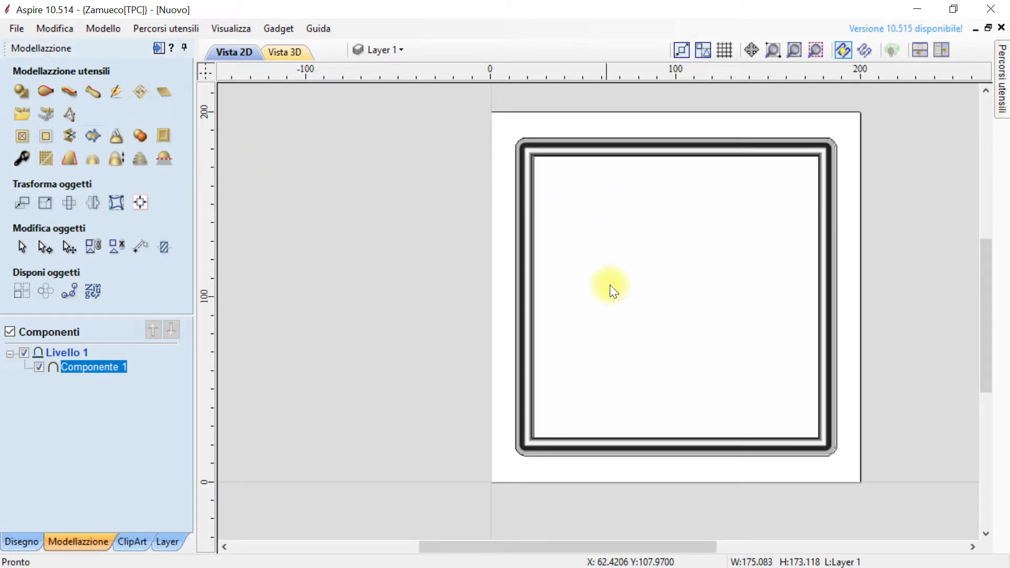
# Ungroup the frame's boundary vectors back onto their original object layers and clear the selection.
pyautogui.scroll(3, 611, 285)
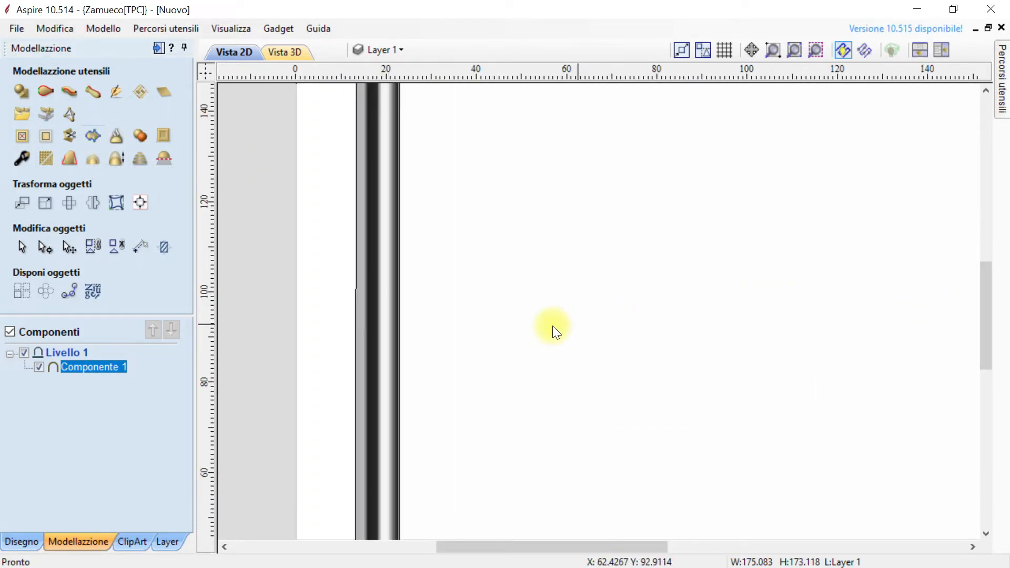
pyautogui.click(400, 312)
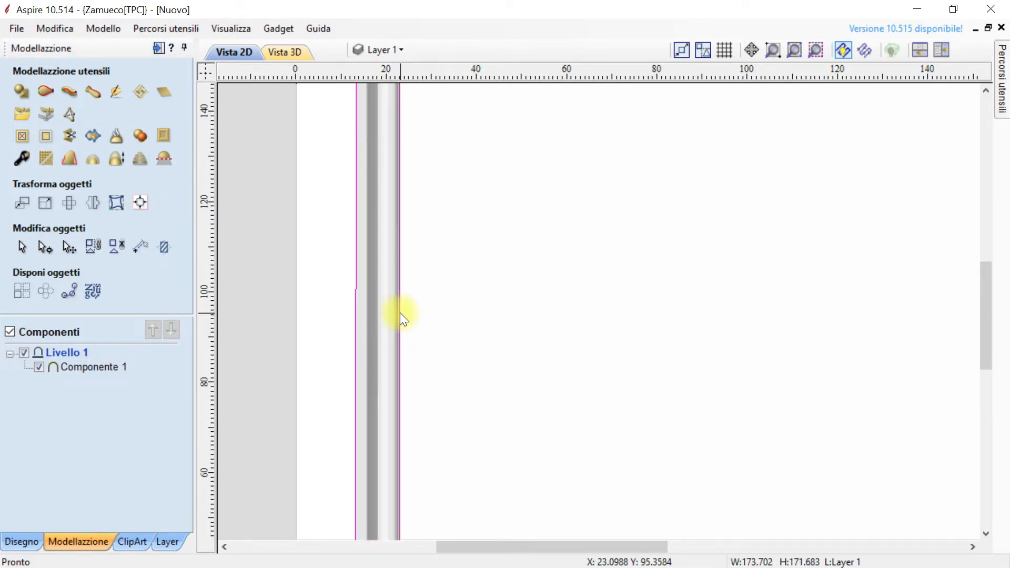
pyautogui.scroll(1, 400, 312)
pyautogui.rightClick(400, 312)
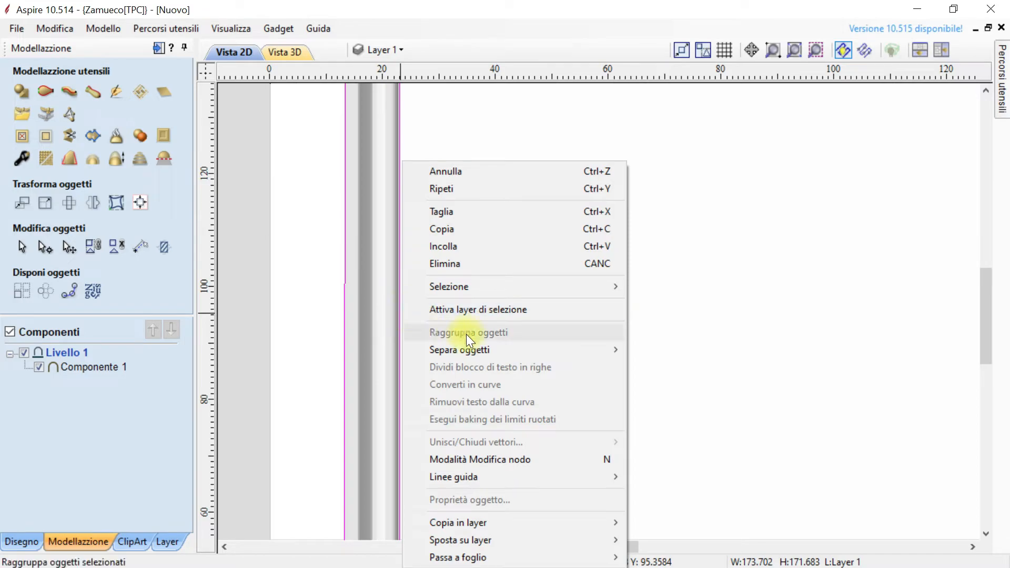
pyautogui.moveTo(484, 353)
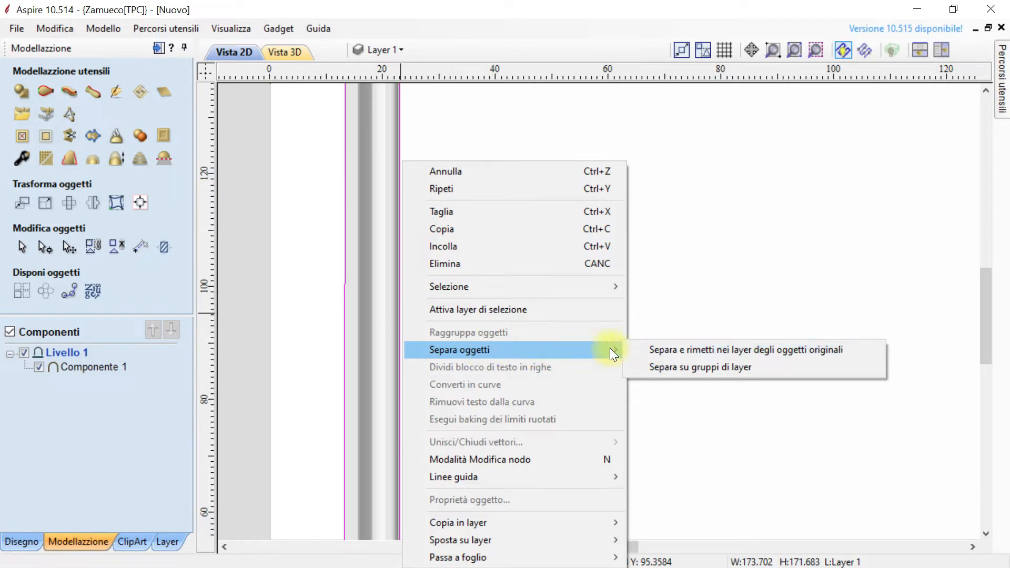
pyautogui.click(656, 349)
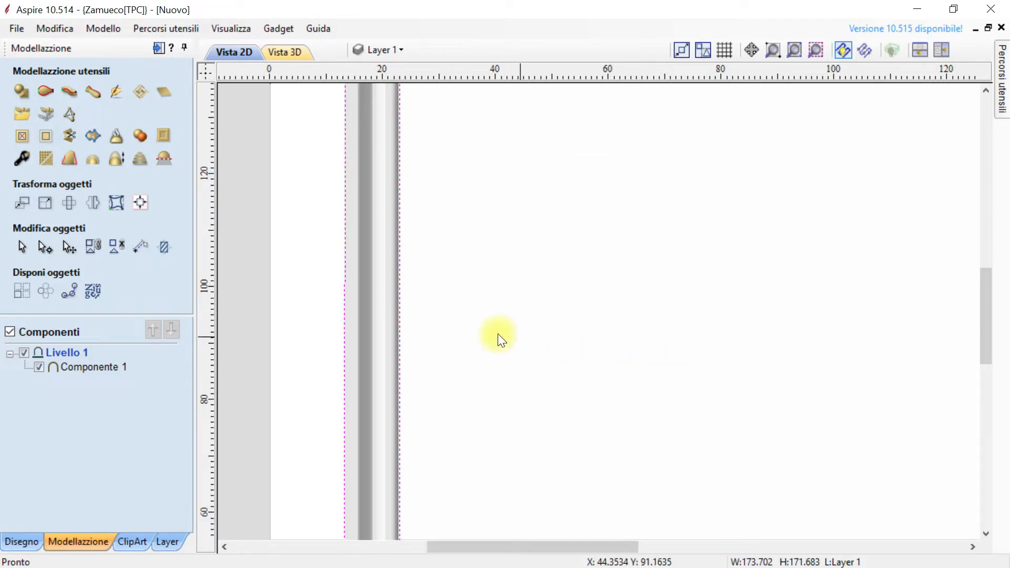
pyautogui.click(547, 294)
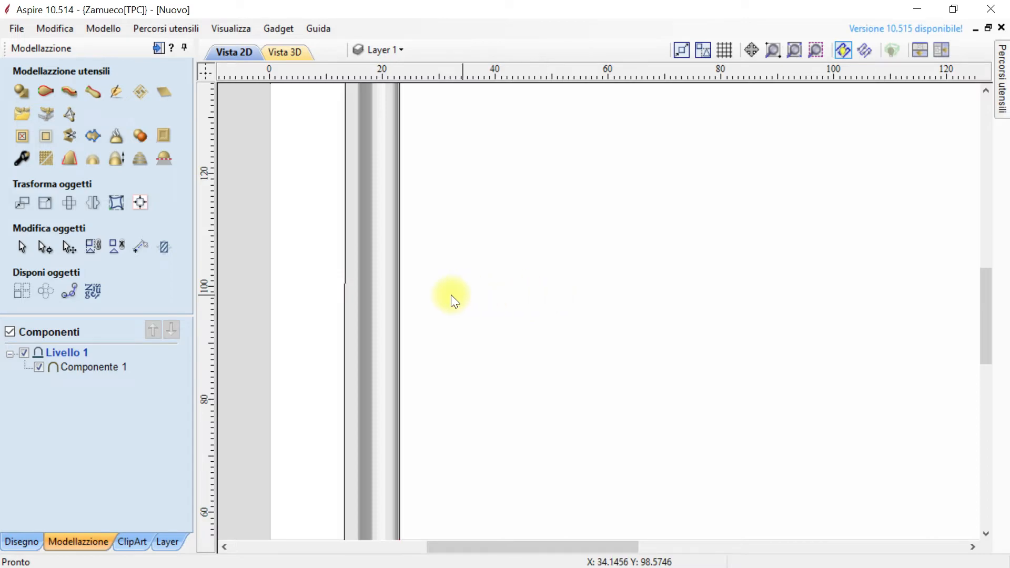
# Delete the inner boundary vector of the frame.
pyautogui.click(401, 323)
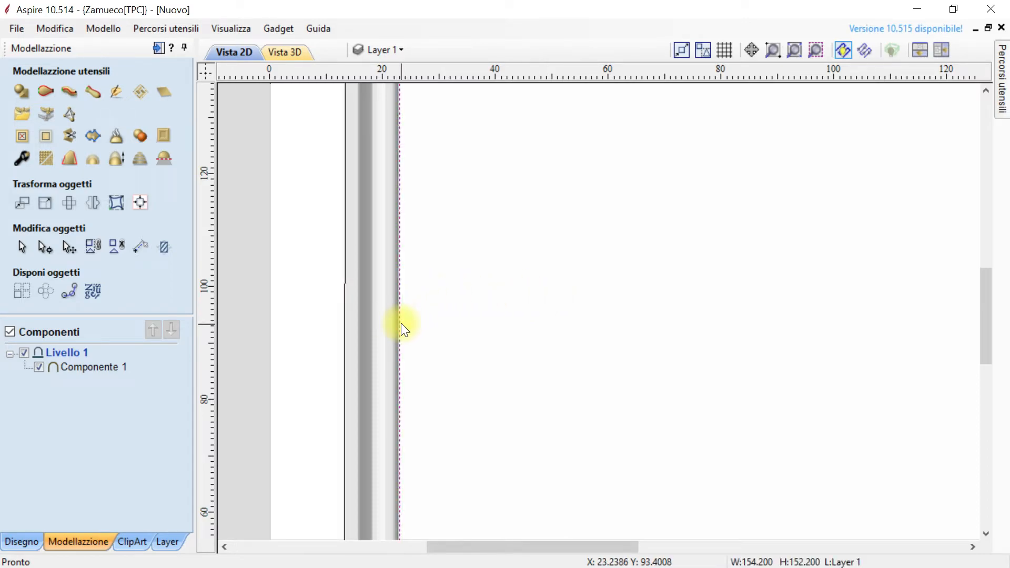
pyautogui.rightClick(401, 323)
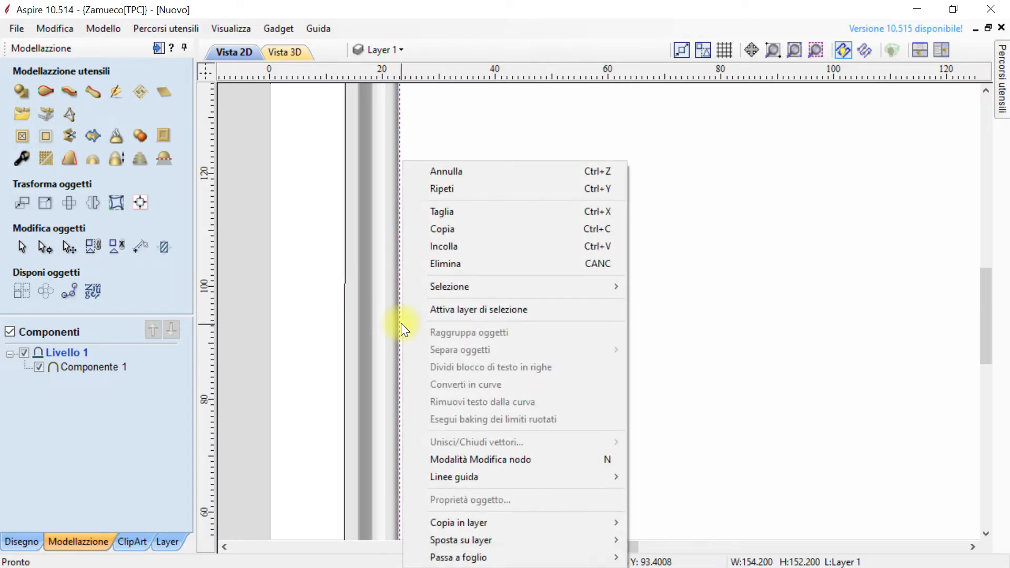
pyautogui.click(460, 264)
# Start a 3D finishing toolpath and accept the material setup with its 10 mm thickness.
pyautogui.scroll(-5, 582, 419)
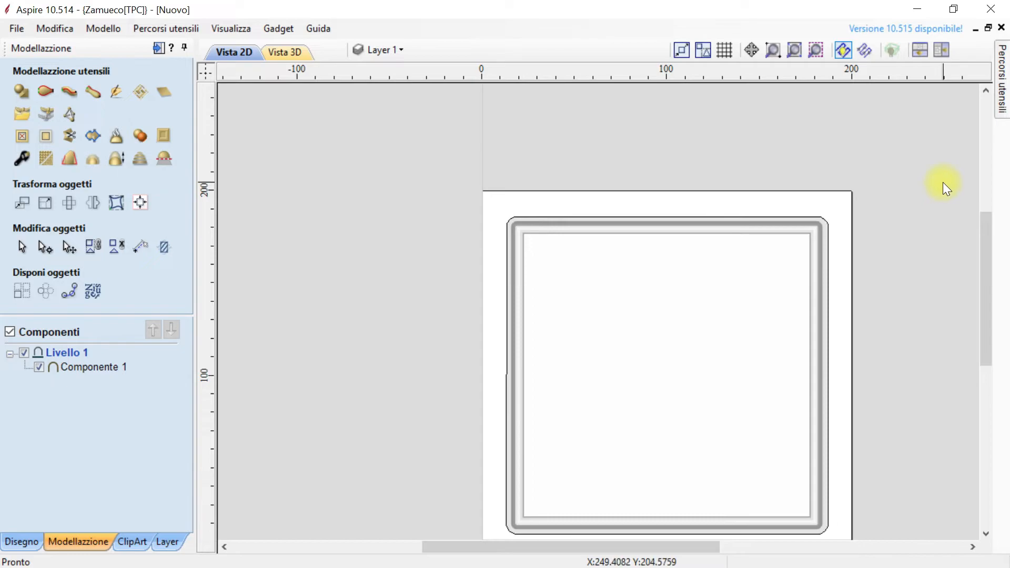
pyautogui.click(1003, 99)
pyautogui.moveTo(1002, 104)
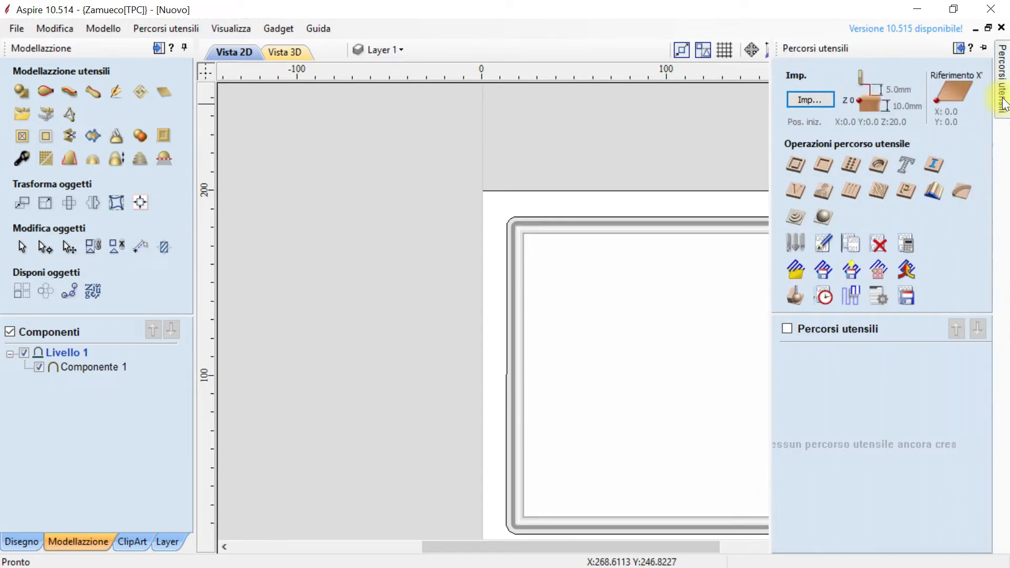
pyautogui.click(834, 216)
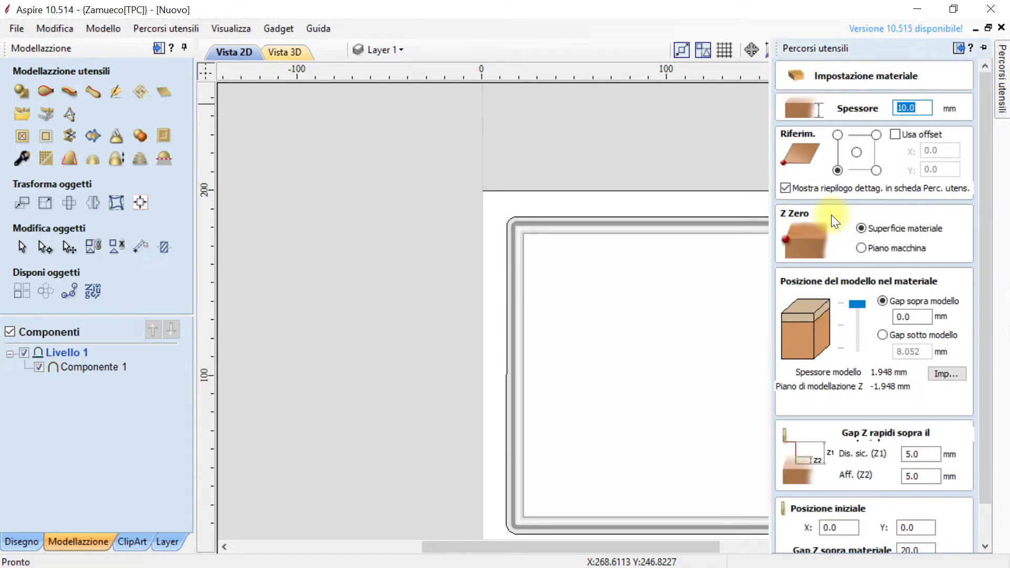
pyautogui.scroll(-3, 988, 420)
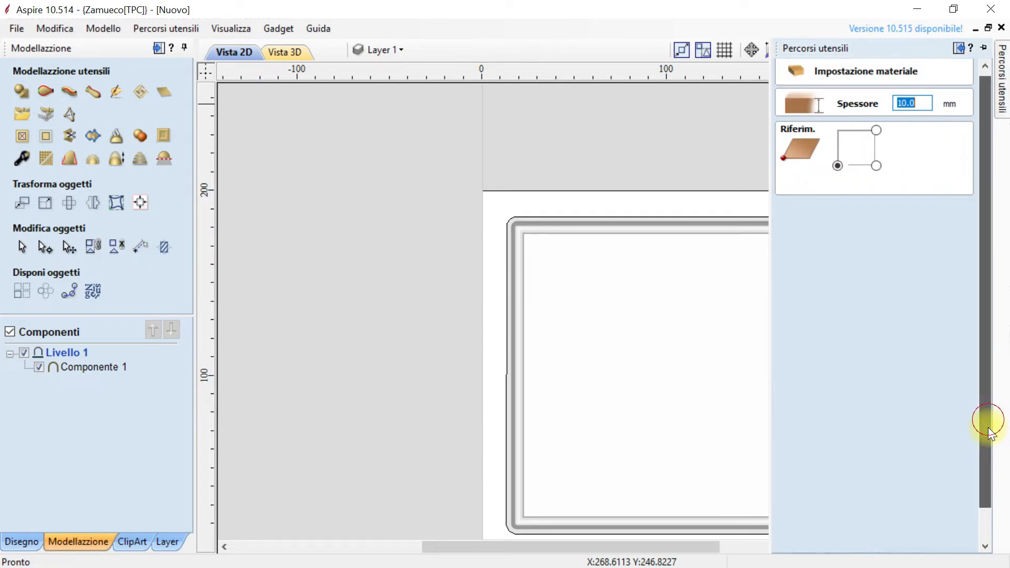
pyautogui.click(834, 543)
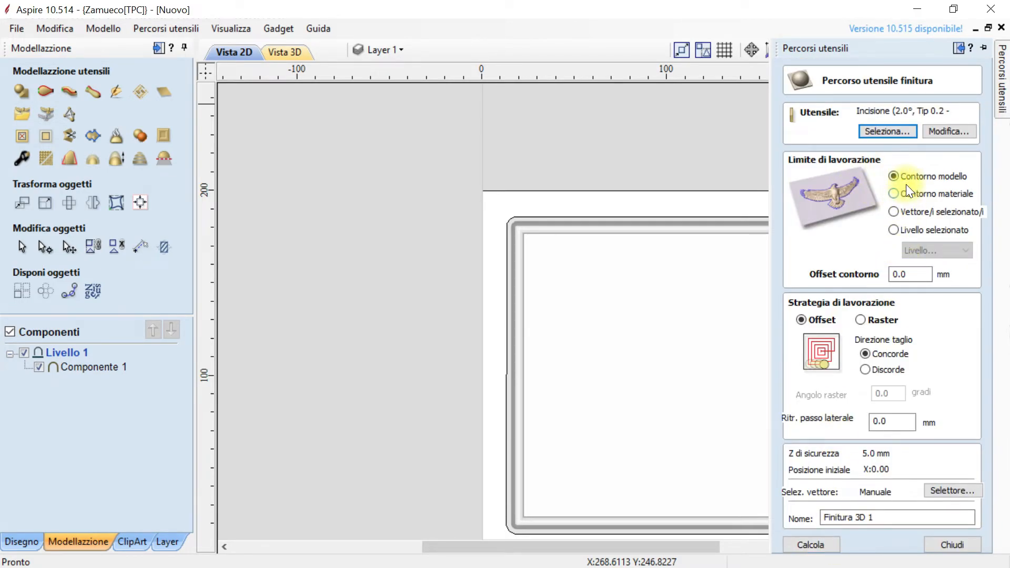
# Check the 2° engraving bit in the tool database and calculate the finishing toolpath with the model boundary and Offset strategy.
pyautogui.click(889, 129)
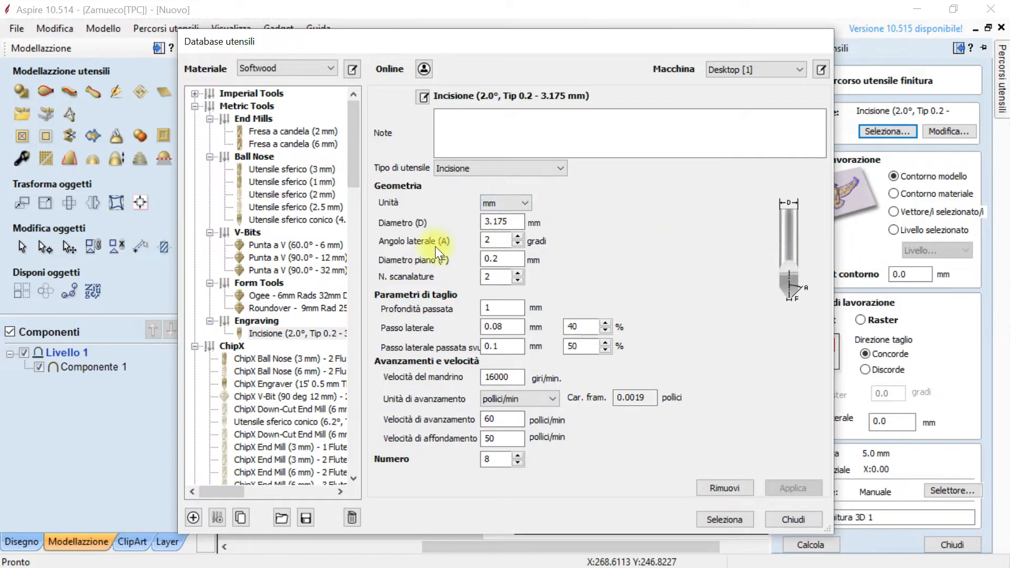
pyautogui.click(787, 519)
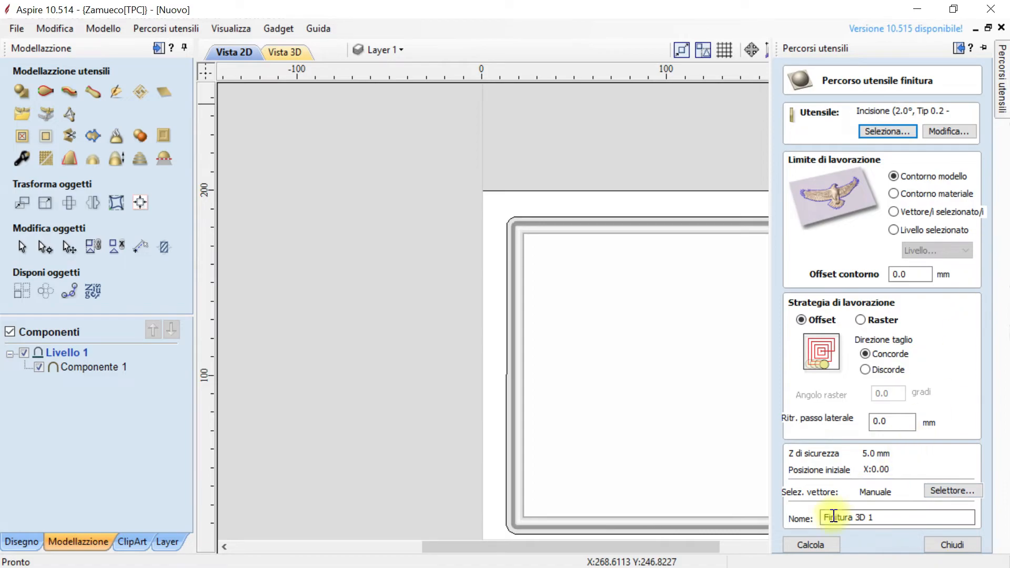
pyautogui.click(804, 546)
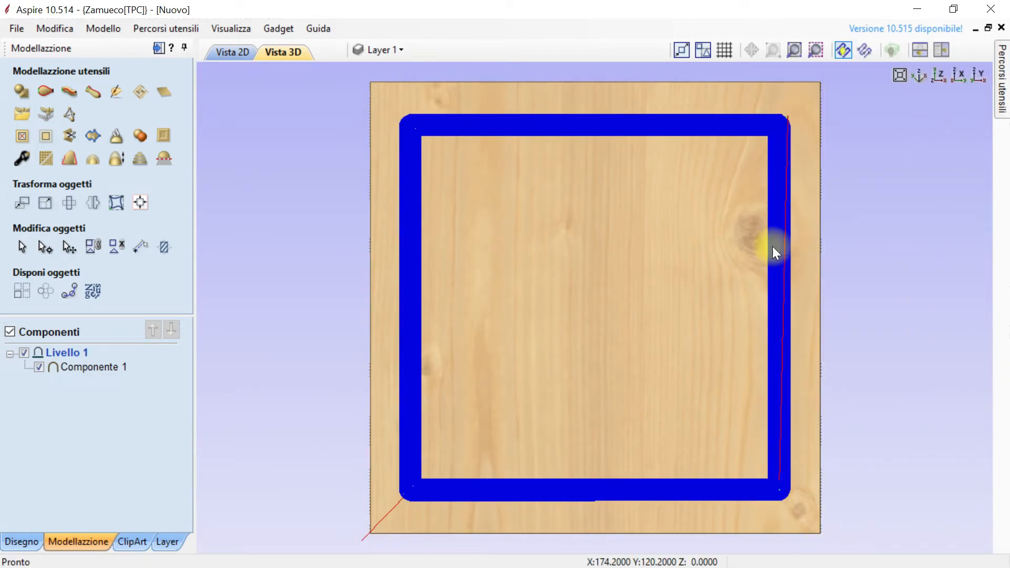
# Simulate the 3D finishing toolpath on the pine material and inspect the carved frame at an angle.
pyautogui.moveTo(1003, 89)
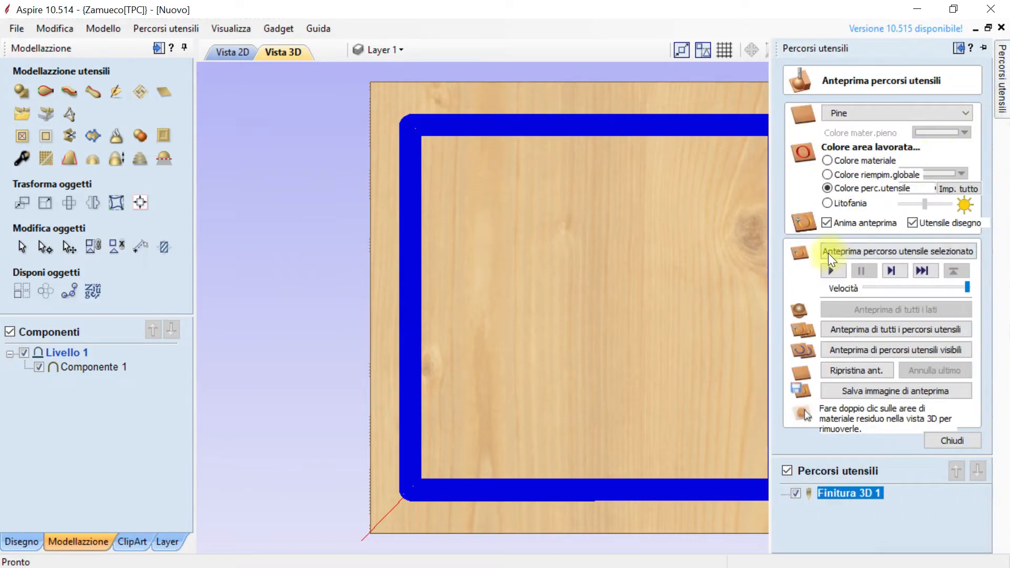
pyautogui.click(833, 270)
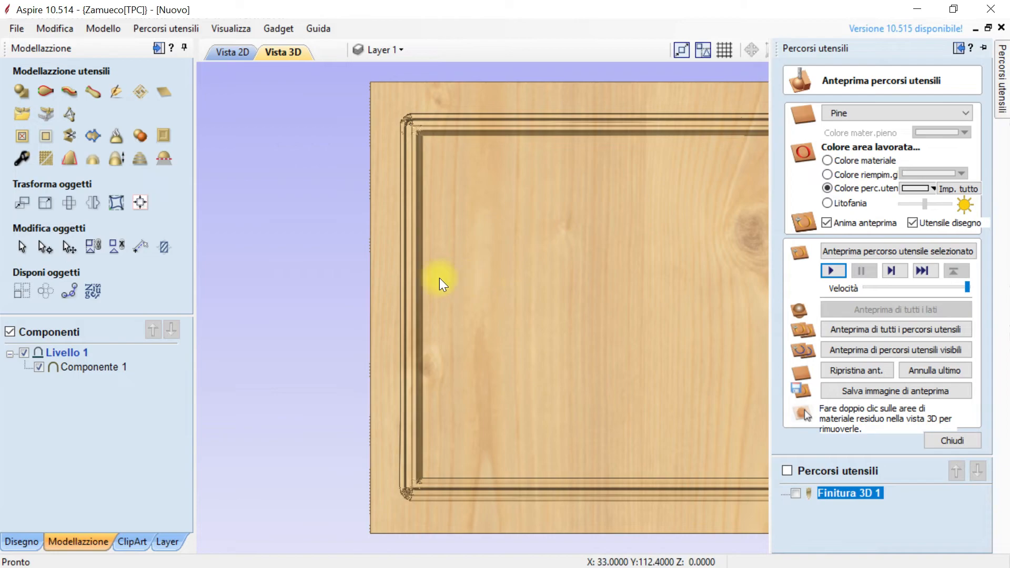
pyautogui.moveTo(522, 279); pyautogui.dragTo(490, 273)
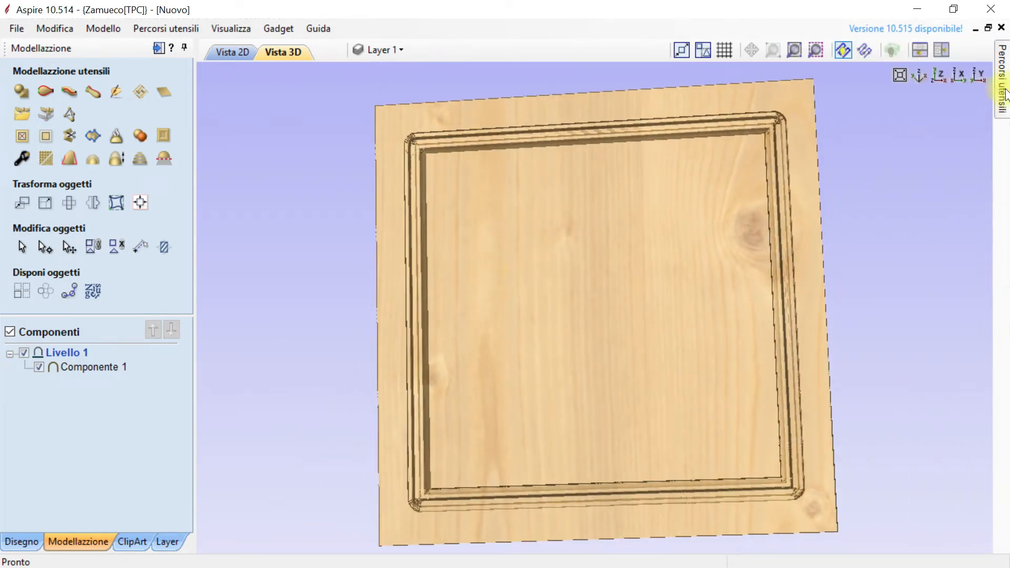
pyautogui.moveTo(1005, 98)
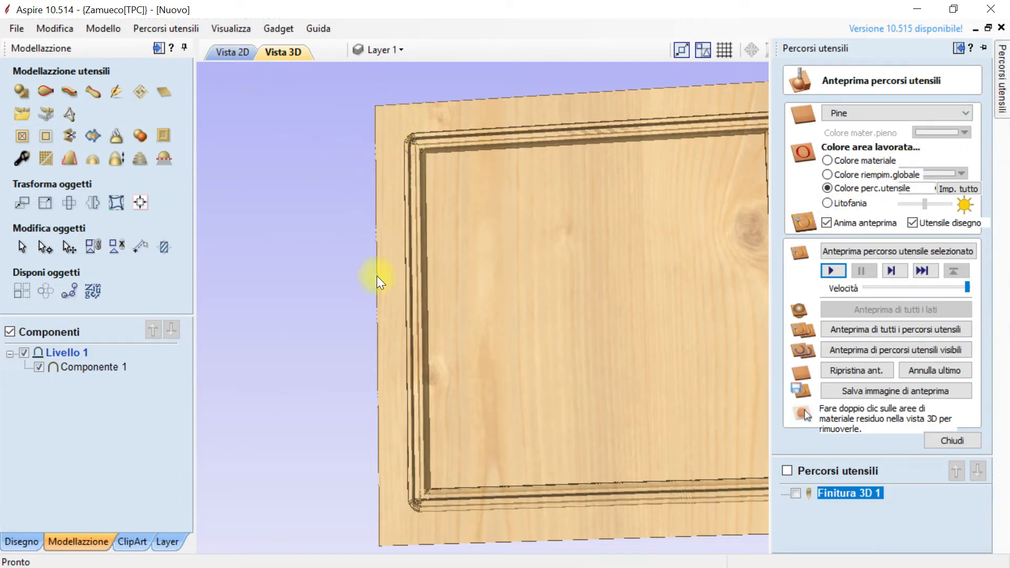
# Calculate a straight male inlay toolpath around the frame's outer boundary vector, 10 mm deep with the 2 mm end mill.
pyautogui.click(227, 52)
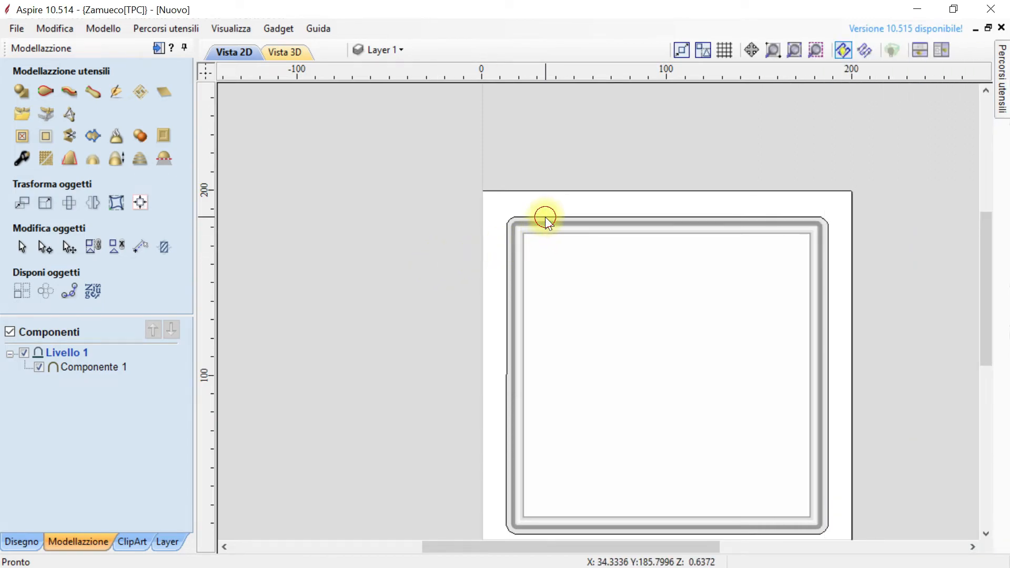
pyautogui.click(545, 219)
pyautogui.moveTo(1002, 85)
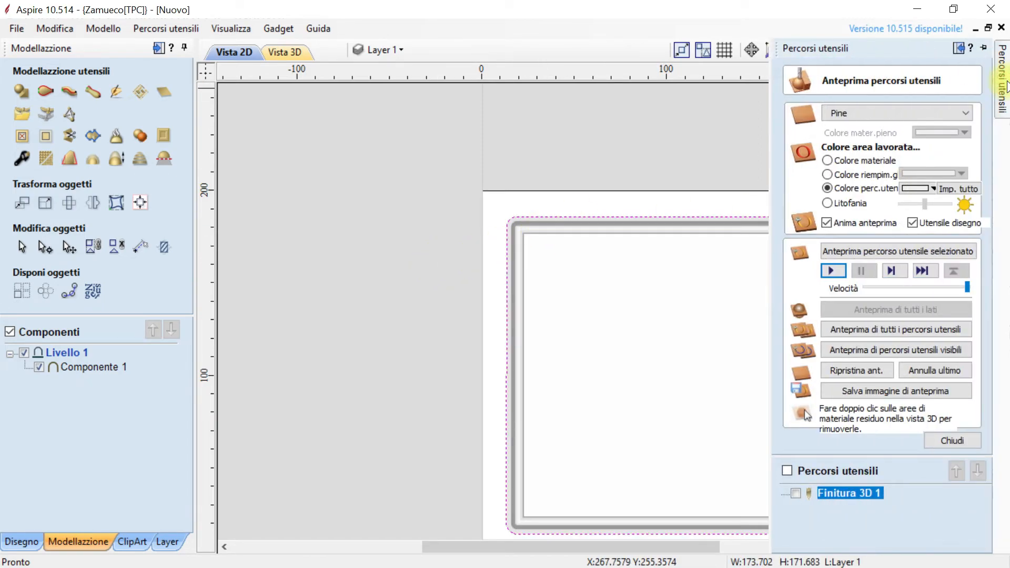
pyautogui.click(950, 442)
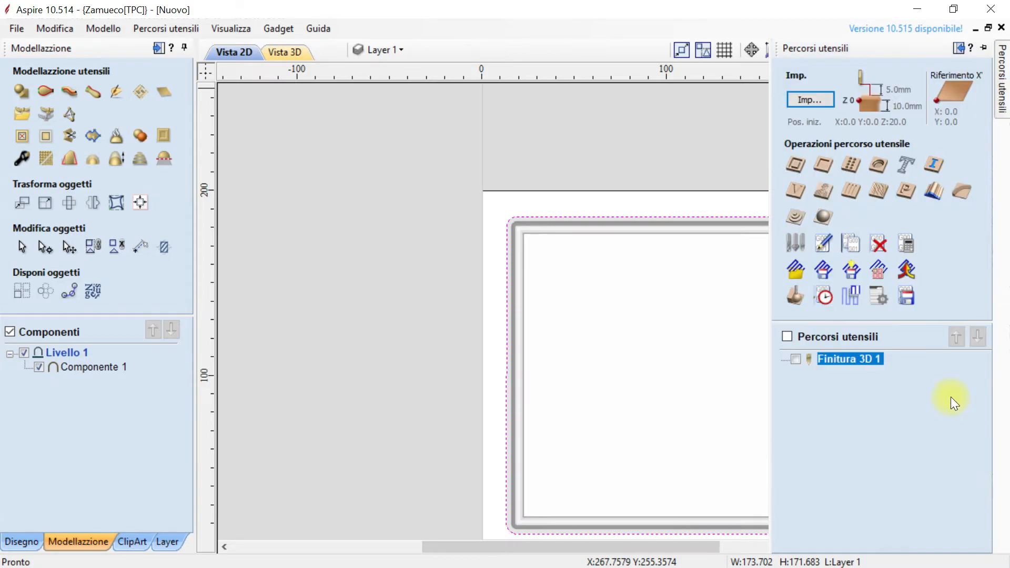
pyautogui.click(935, 169)
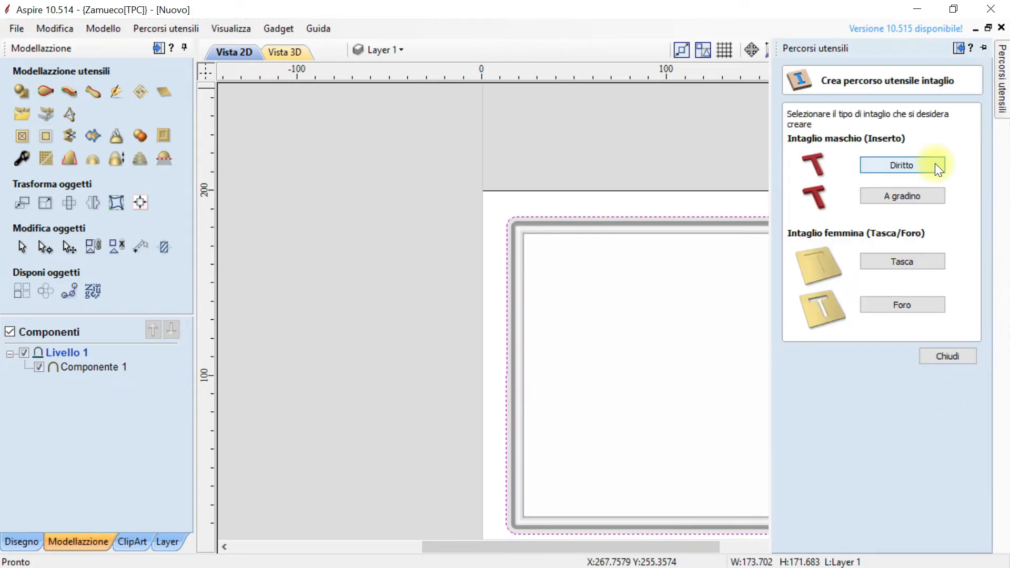
pyautogui.click(935, 165)
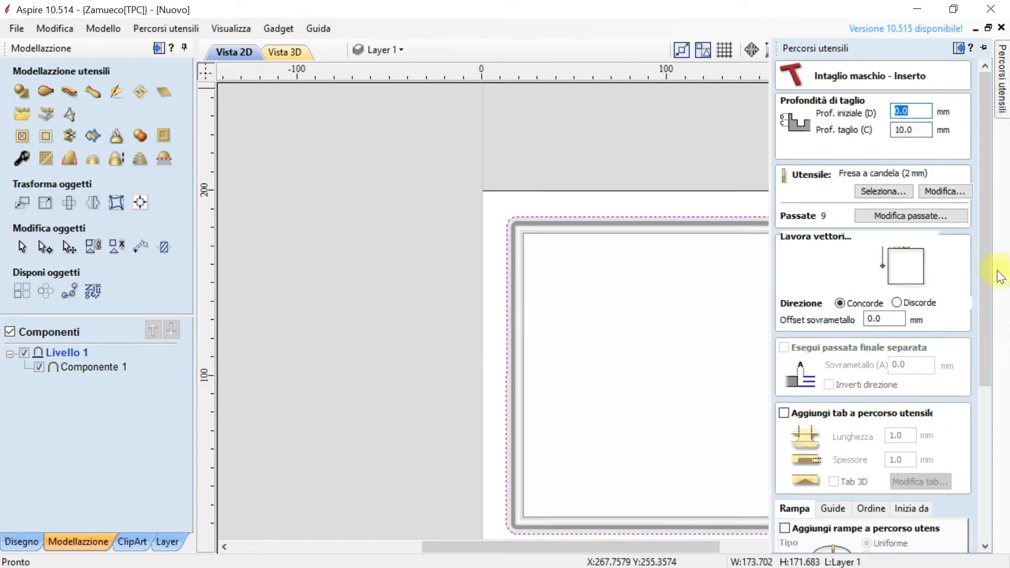
pyautogui.moveTo(986, 275); pyautogui.dragTo(987, 434)
pyautogui.click(804, 542)
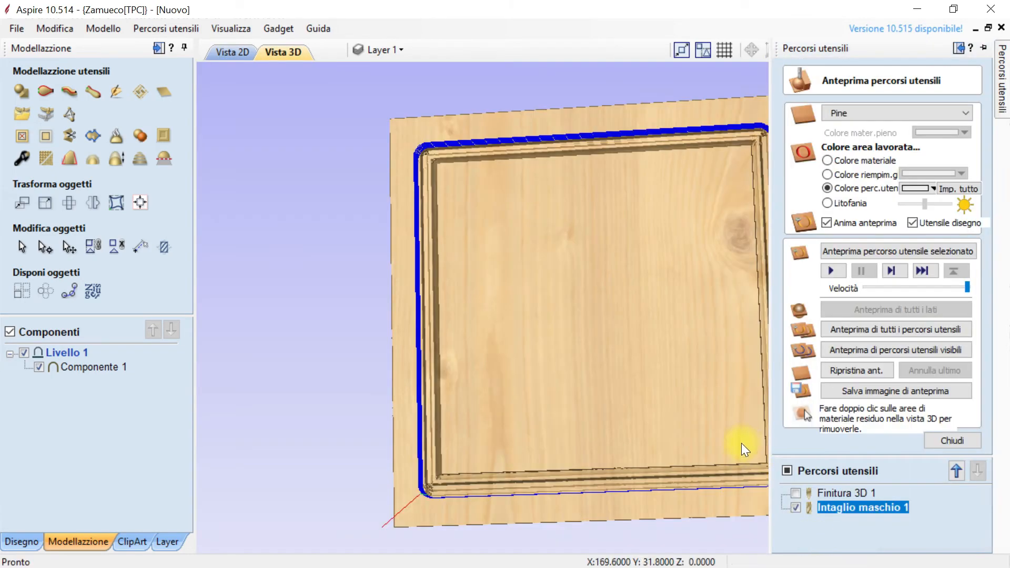
# Simulate the male inlay toolpath cutting around the frame.
pyautogui.moveTo(1002, 95)
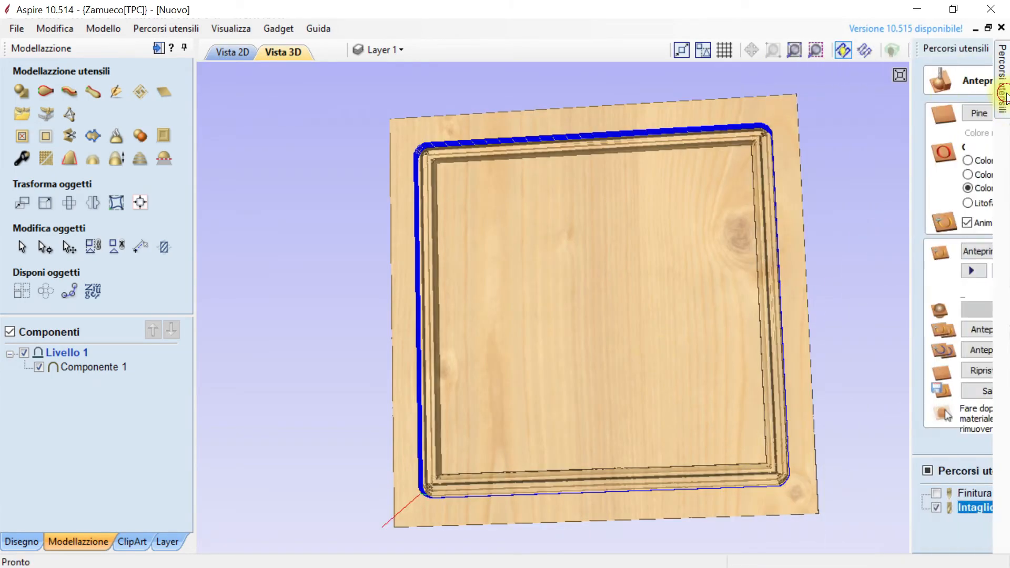
pyautogui.click(831, 271)
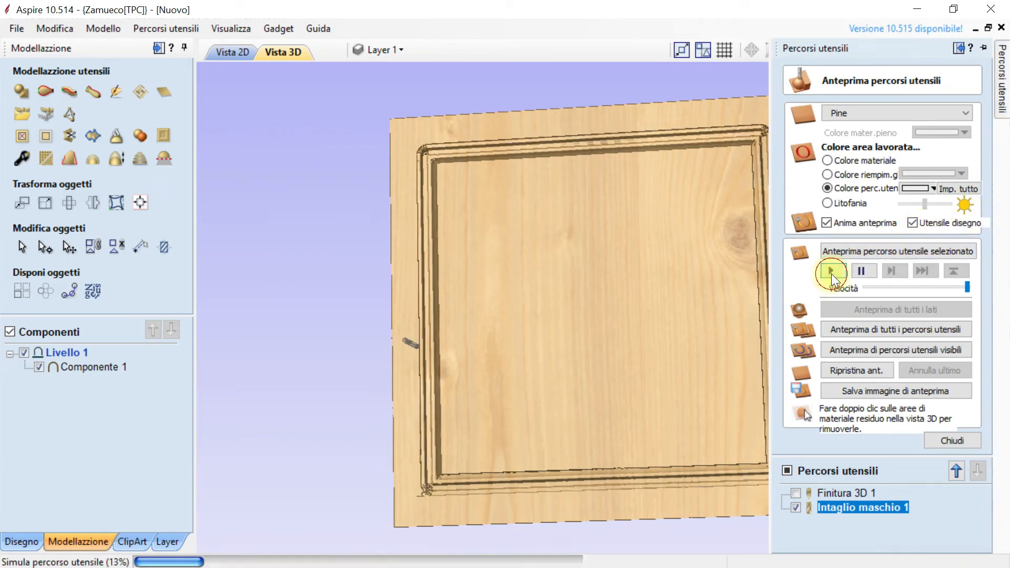
# Inspect the simulated cut-out from above, display the Finitura 3D 1 toolpath and close the toolpath preview.
pyautogui.moveTo(588, 334); pyautogui.dragTo(615, 355)
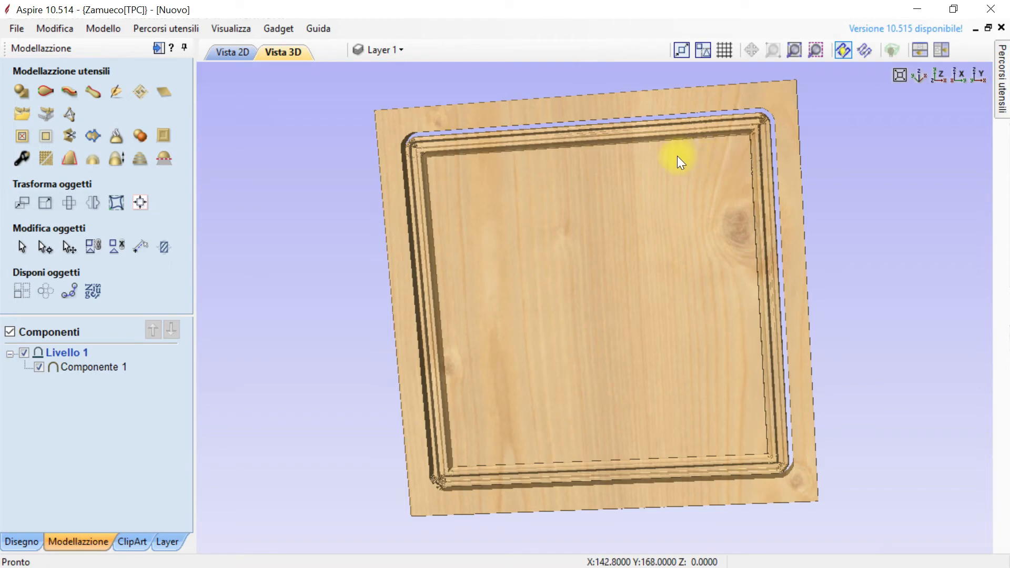
pyautogui.click(1003, 84)
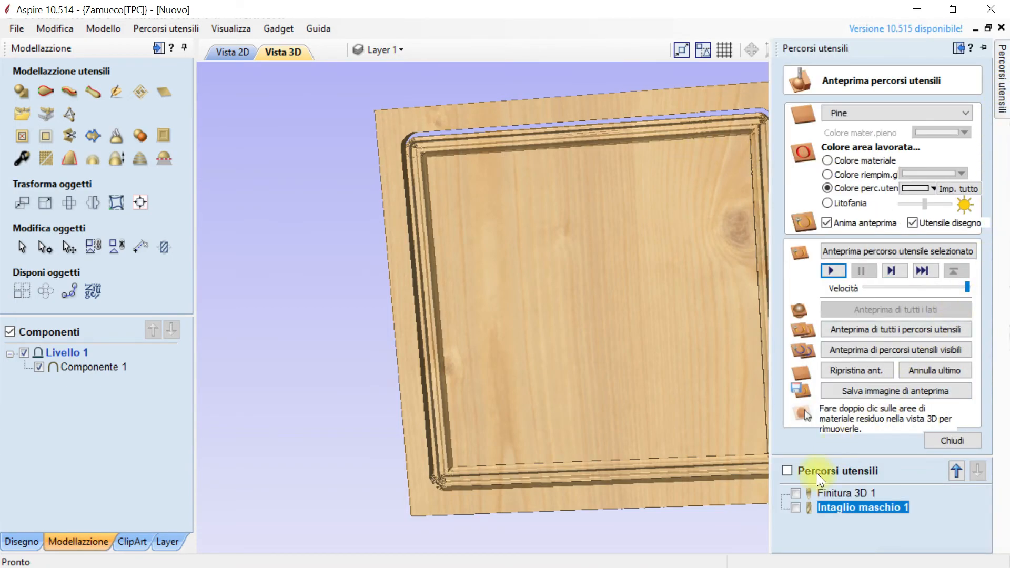
pyautogui.click(796, 494)
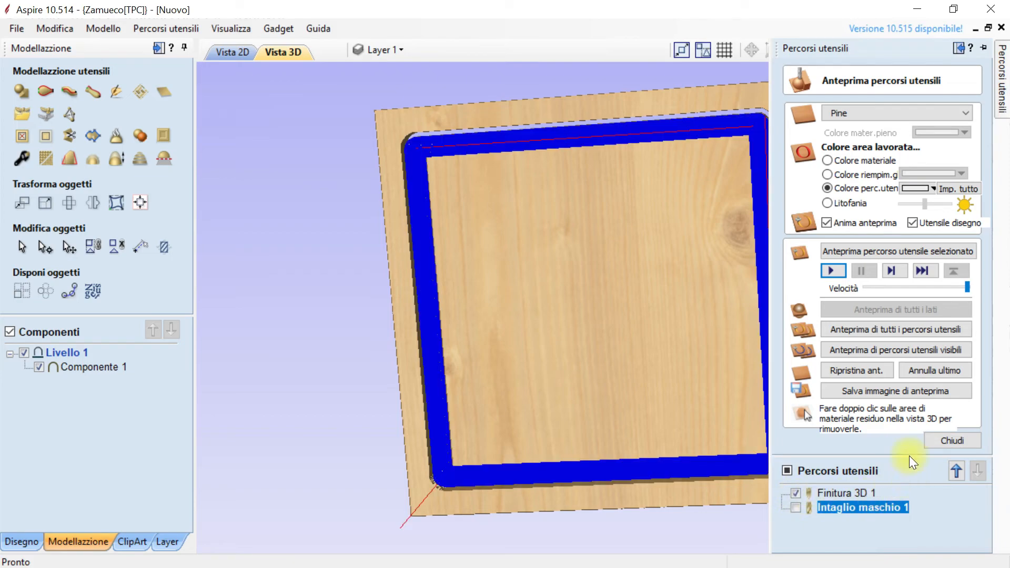
pyautogui.click(930, 446)
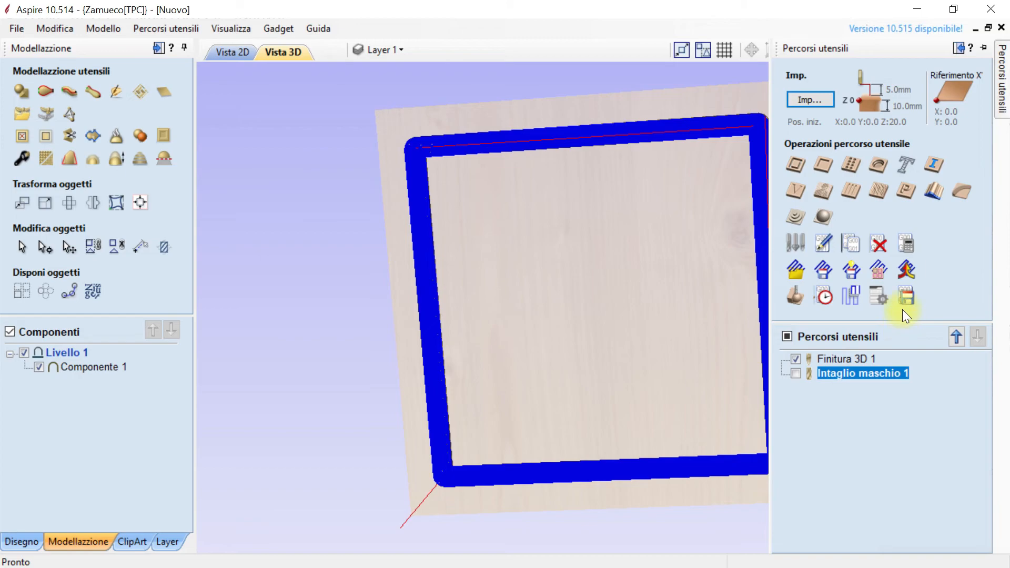
# Save the Intaglio maschio 1 toolpath in the Download folder with the Grbl (mm)NO T1 (*.gcode) post processor, and select the Finitura 3D 1 toolpath.
pyautogui.click(903, 306)
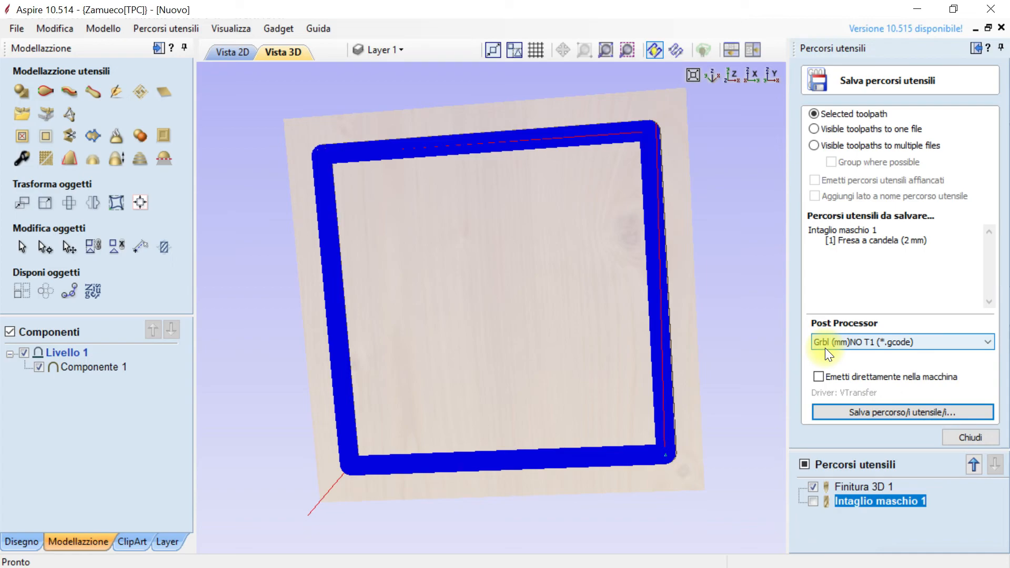
pyautogui.click(856, 406)
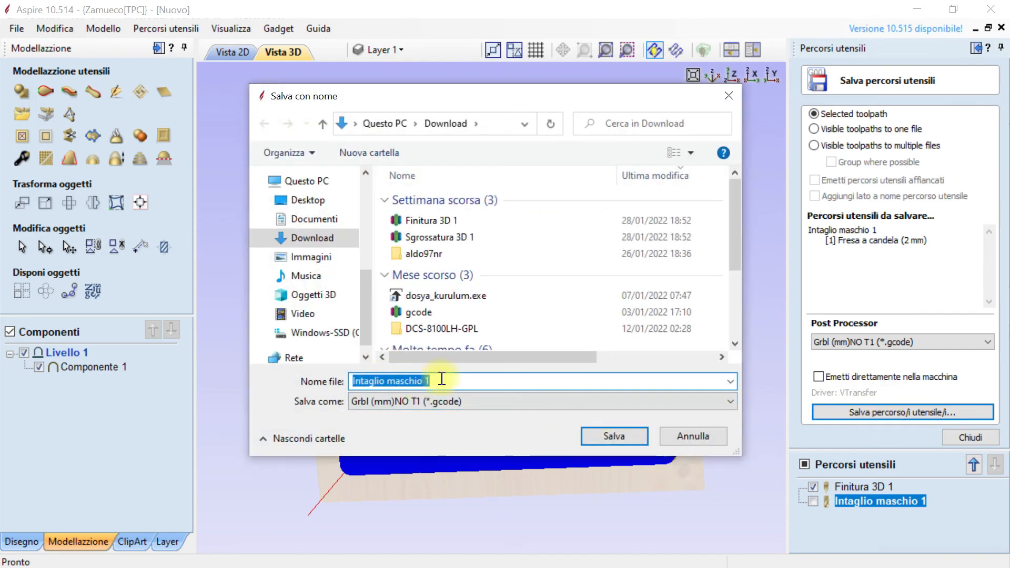
pyautogui.click(608, 437)
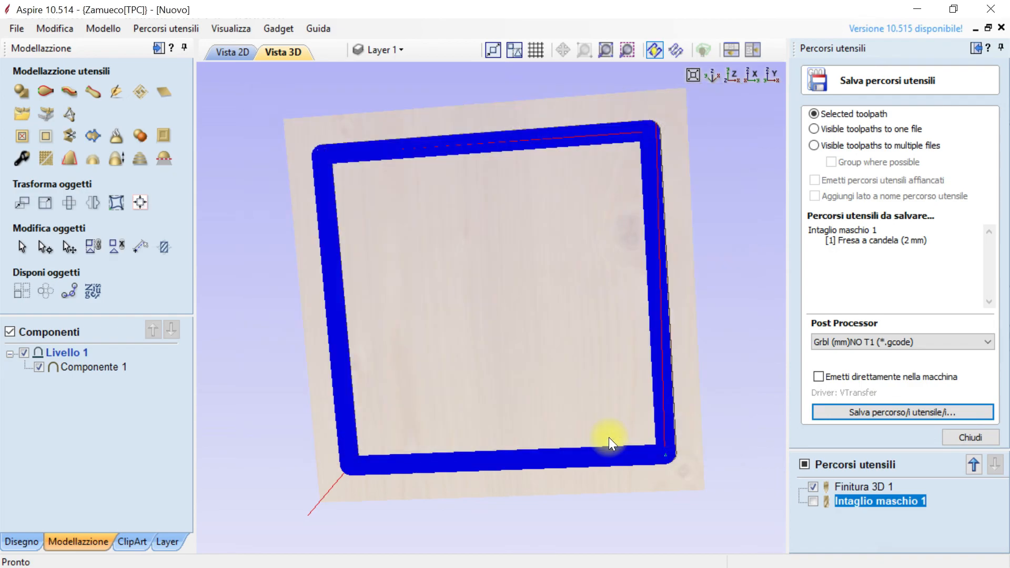
pyautogui.click(873, 483)
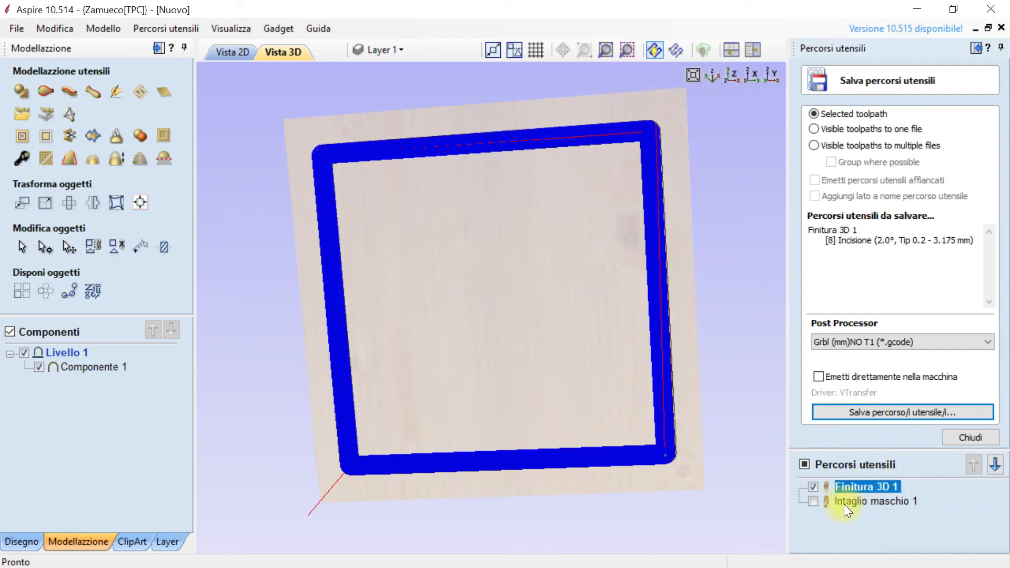
pyautogui.click(962, 435)
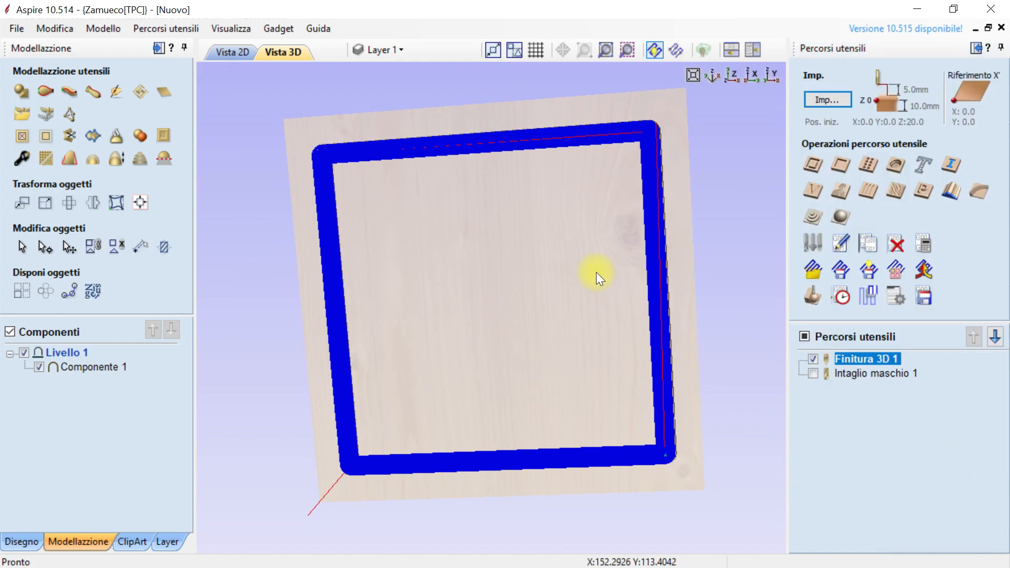